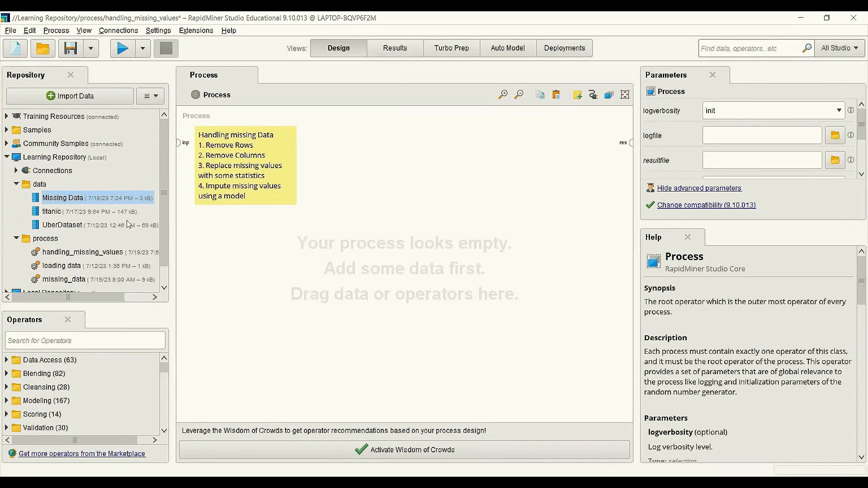
# Step: Add the Missing Data dataset to the process and connect its output to the result port
pyautogui.moveTo(64, 200); pyautogui.dragTo(243, 241)
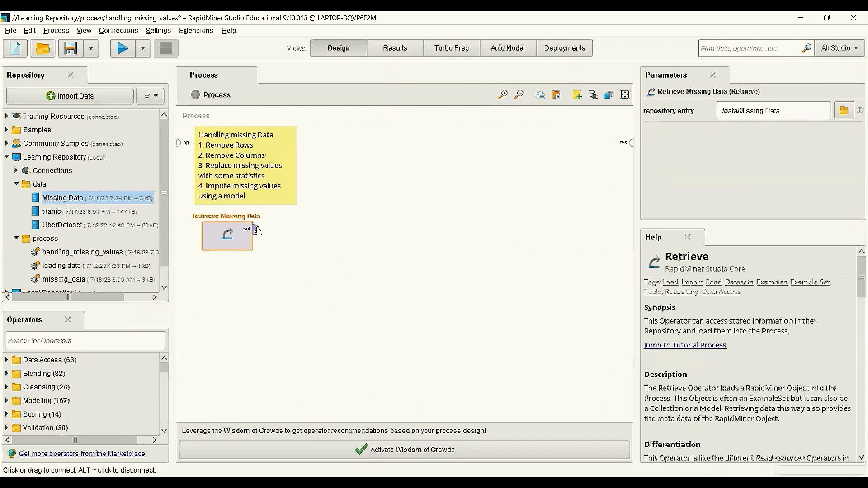
pyautogui.click(256, 230)
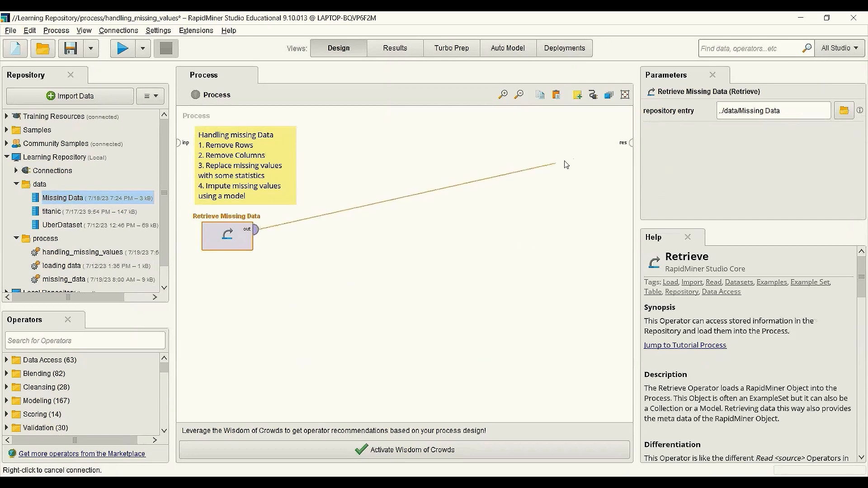
pyautogui.click(632, 145)
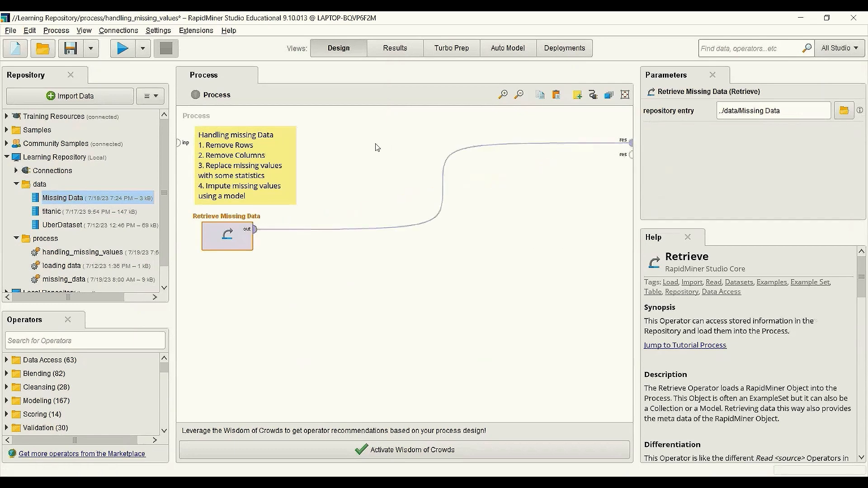
# Step: Run the process to view the raw example set, then save the process
pyautogui.click(122, 48)
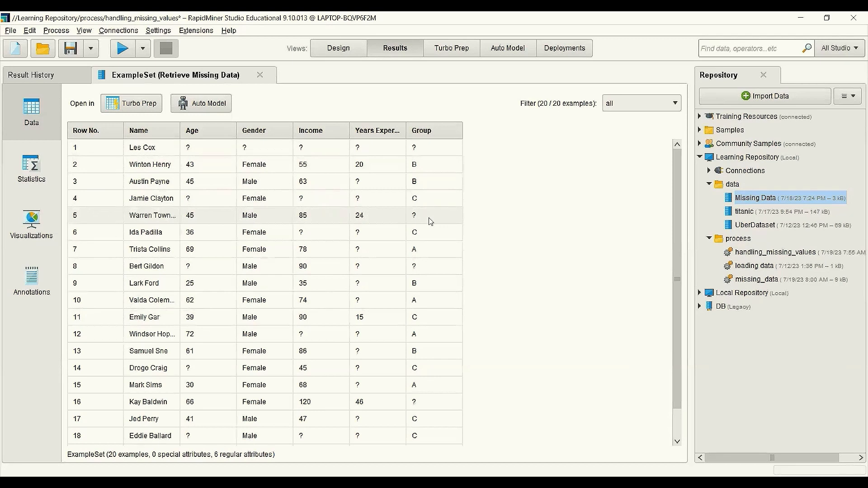
pyautogui.hotkey('ctrl', 's')
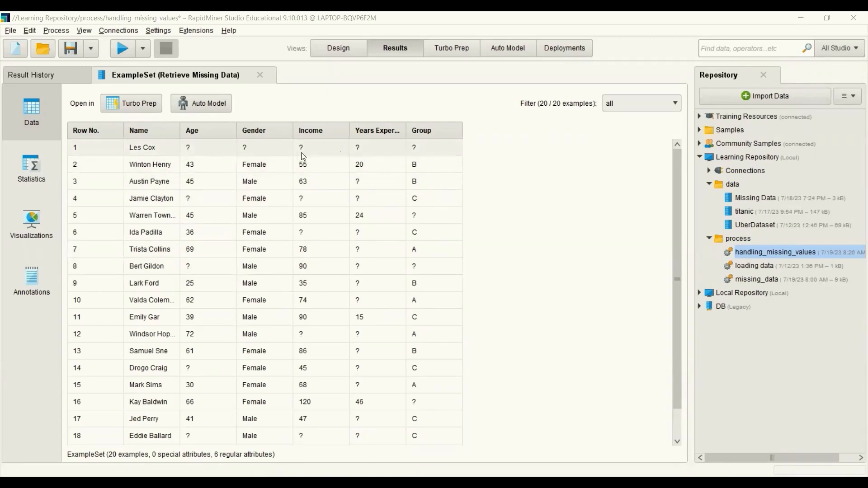
# Step: Disconnect the Retrieve operator from the result port and add a Filter Examples with Missing Values operator
pyautogui.click(338, 50)
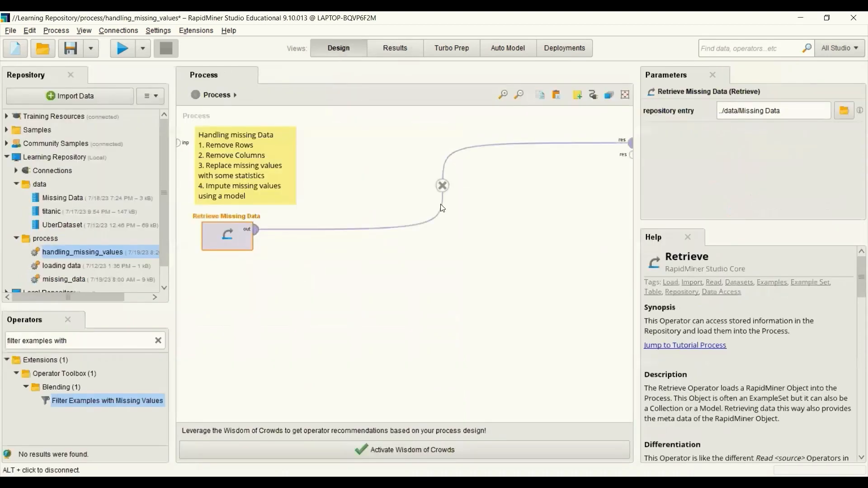
pyautogui.keyDown('alt'); pyautogui.click(443, 193); pyautogui.keyUp('alt')
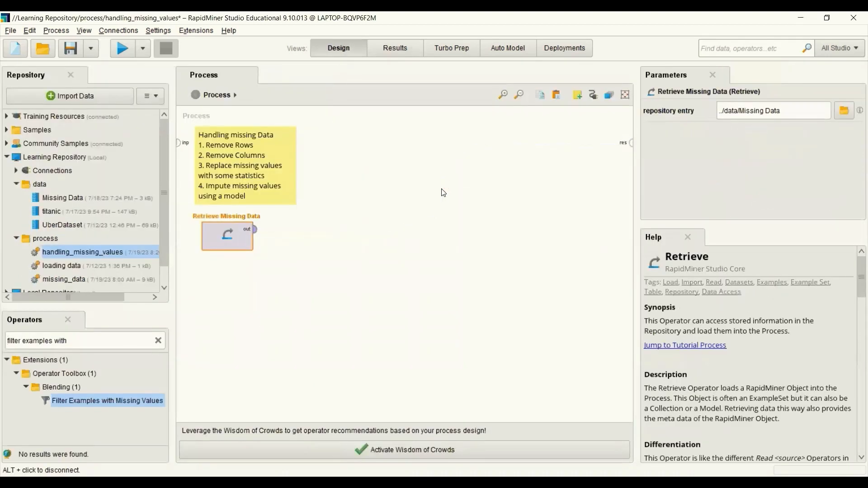
pyautogui.click(157, 341)
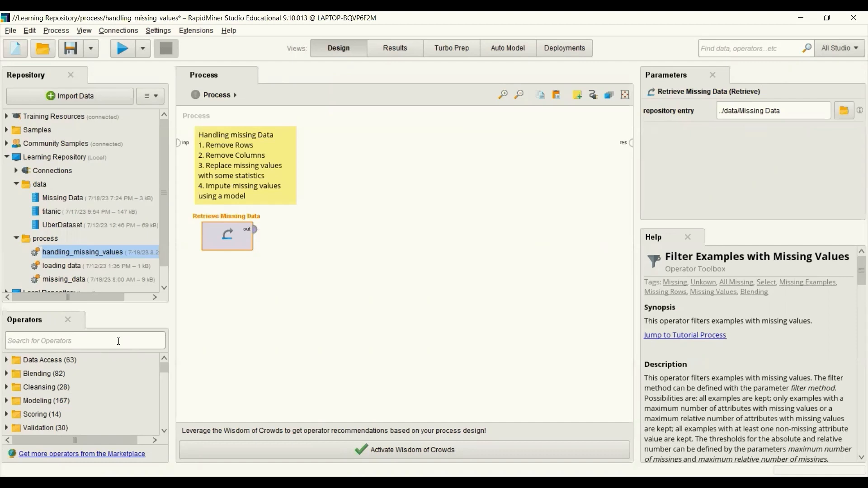
pyautogui.write('filter exampl')
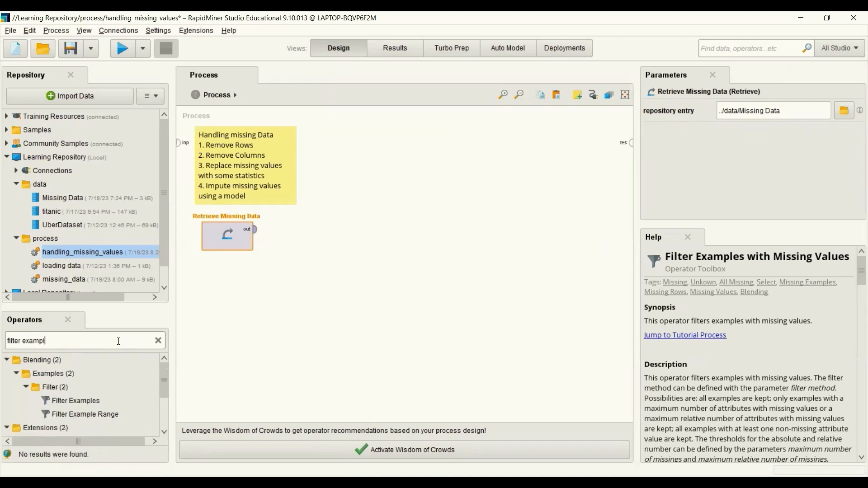
pyautogui.write('es with')
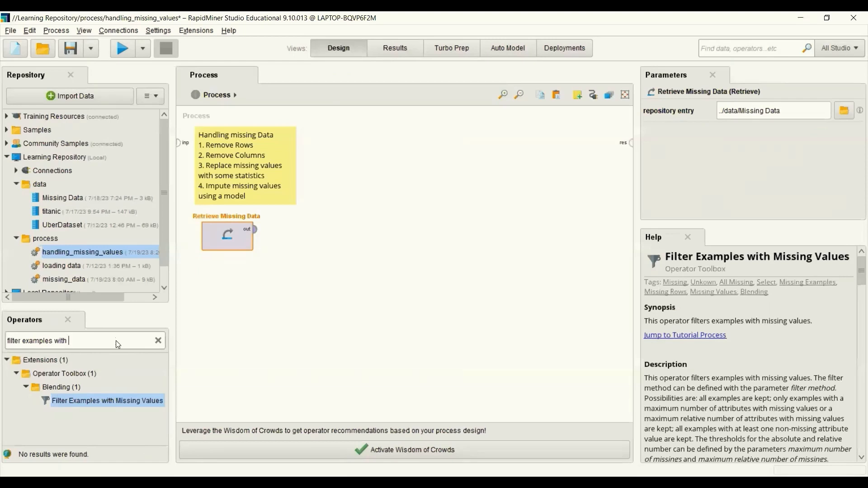
pyautogui.moveTo(107, 400); pyautogui.dragTo(303, 154)
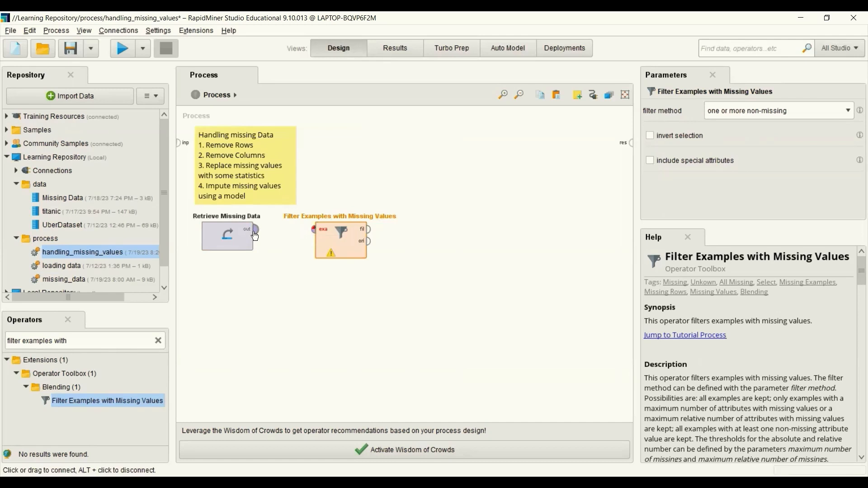
# Step: Connect the Retrieve Missing Data output to the Filter Examples with Missing Values input
pyautogui.click(255, 231)
pyautogui.click(315, 229)
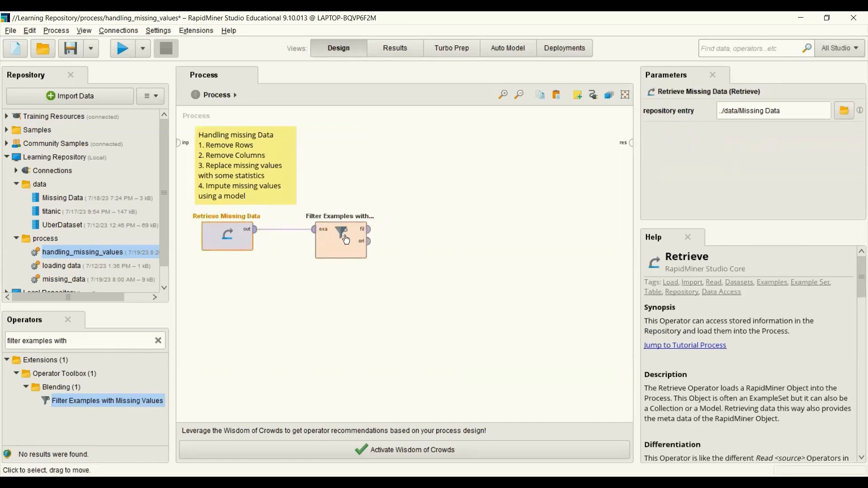
pyautogui.click(346, 240)
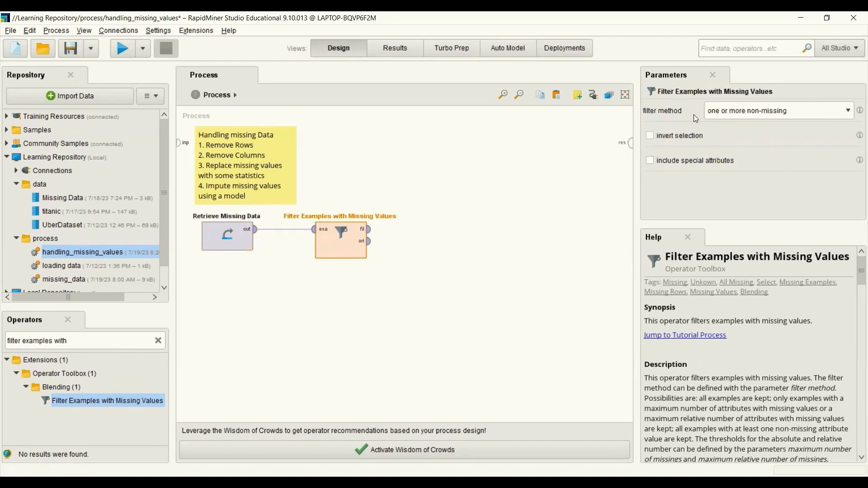
# Step: Set the filter method to maximum number missing with a maximum number of missings of 4
pyautogui.click(848, 111)
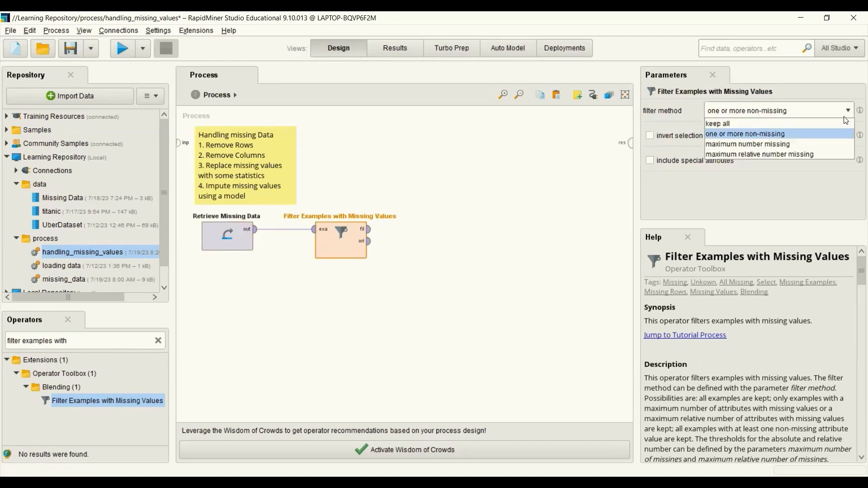
pyautogui.click(817, 144)
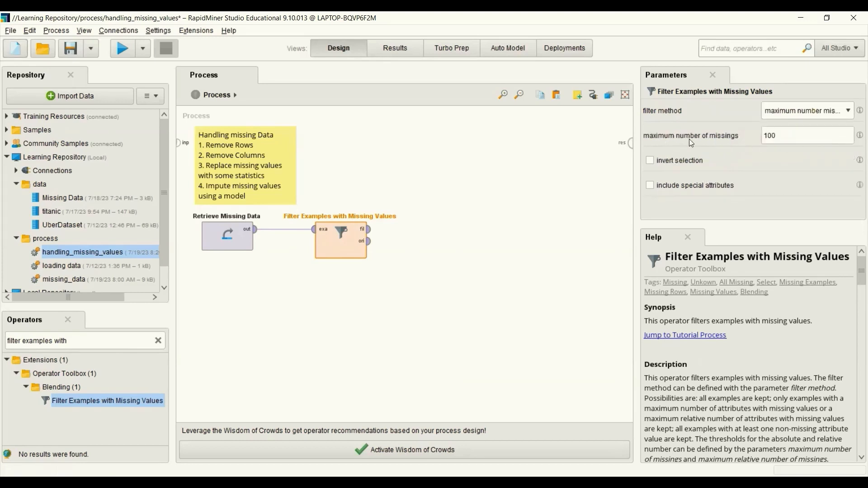
pyautogui.doubleClick(773, 134)
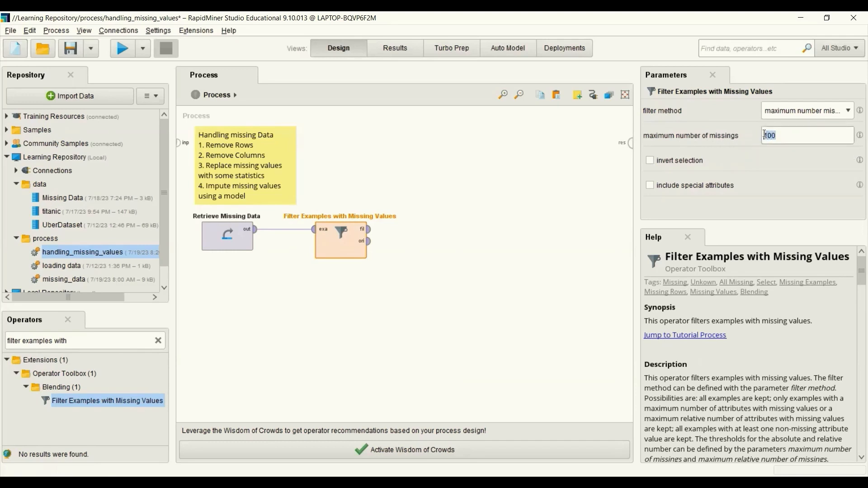
pyautogui.write('4')
pyautogui.click(587, 190)
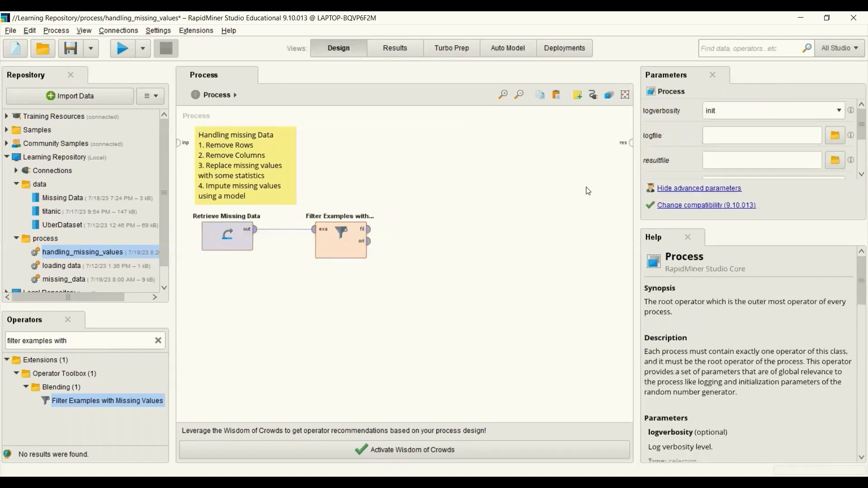
# Step: Connect the filtered example set output of Filter Examples with Missing Values to the result port
pyautogui.click(340, 252)
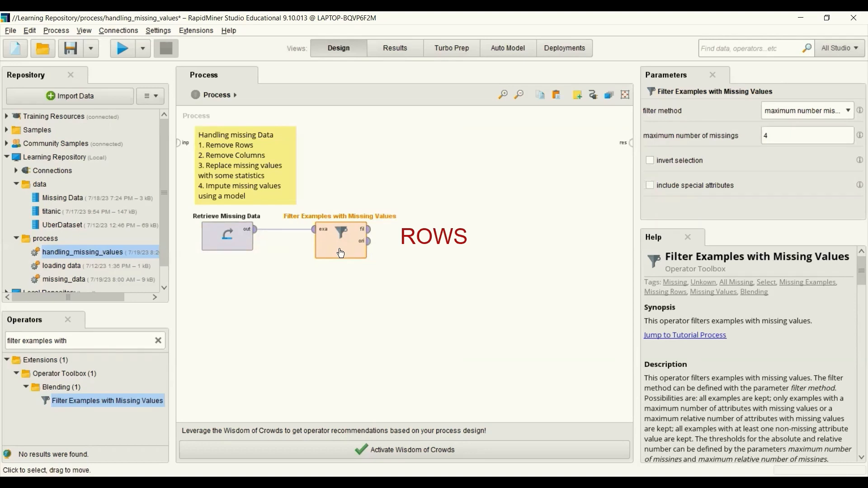
pyautogui.click(372, 232)
pyautogui.click(631, 145)
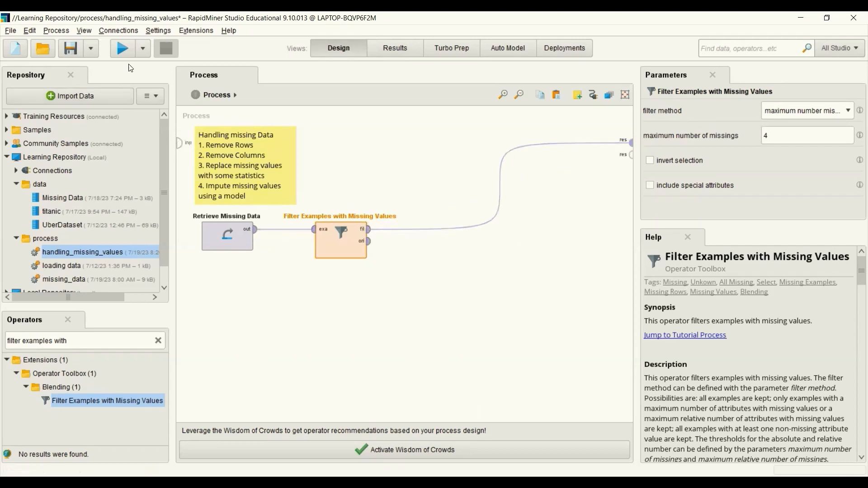
# Step: Run and save the process, then review the attribute statistics of the filtered example set
pyautogui.click(123, 47)
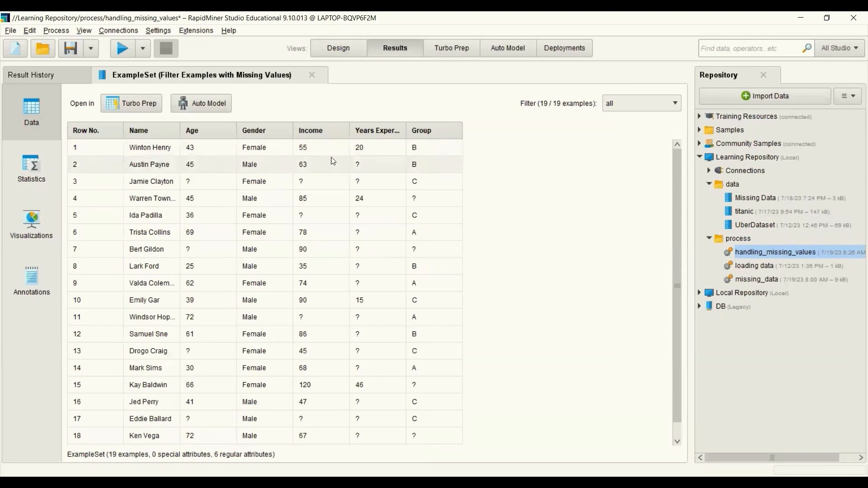
pyautogui.hotkey('ctrl', 's')
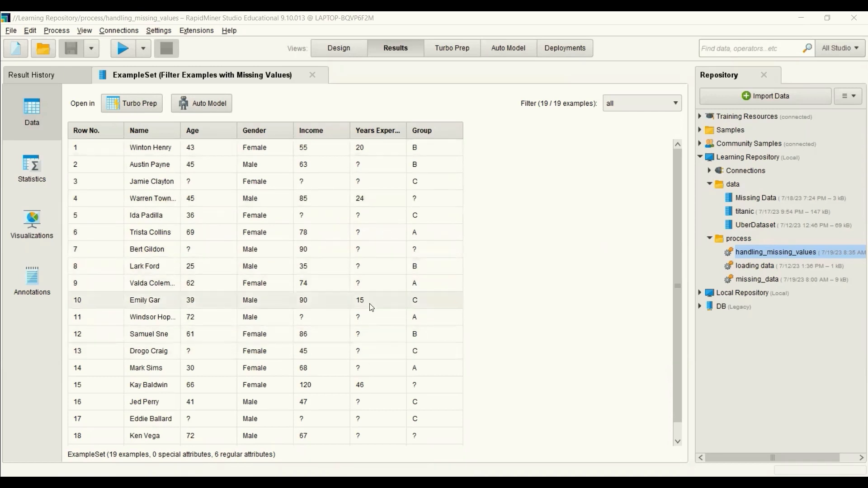
pyautogui.click(26, 172)
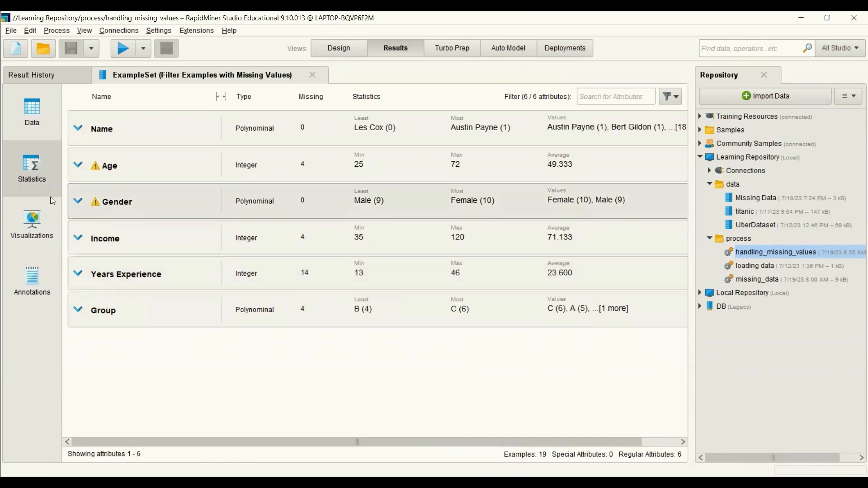
pyautogui.click(42, 108)
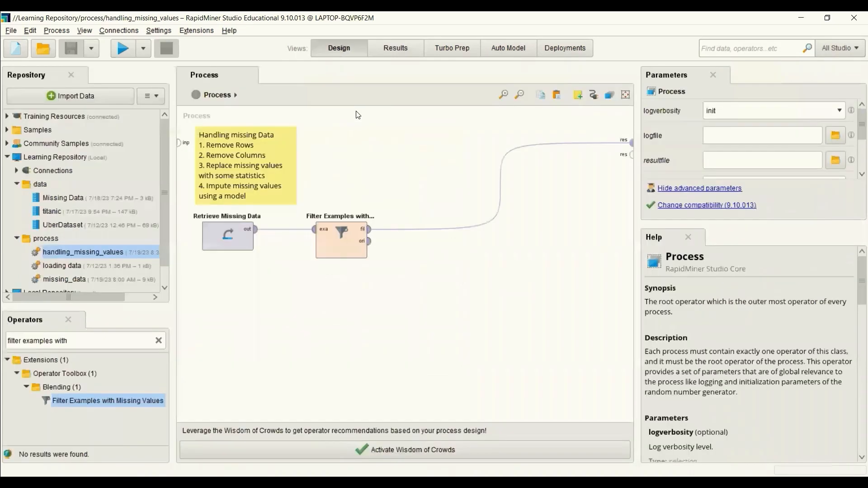
# Step: Disconnect the filter from the result port and add a Filter Attributes with Missing Values operator
pyautogui.keyDown('alt'); pyautogui.click(501, 194); pyautogui.keyUp('alt')
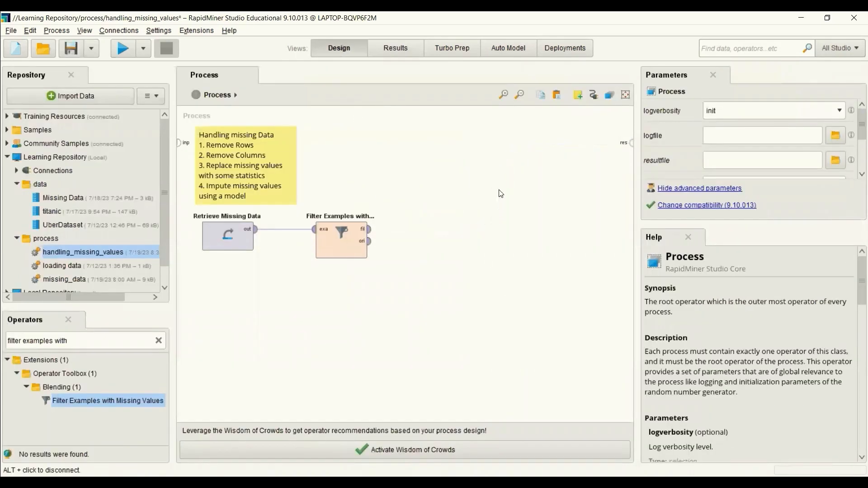
pyautogui.click(159, 341)
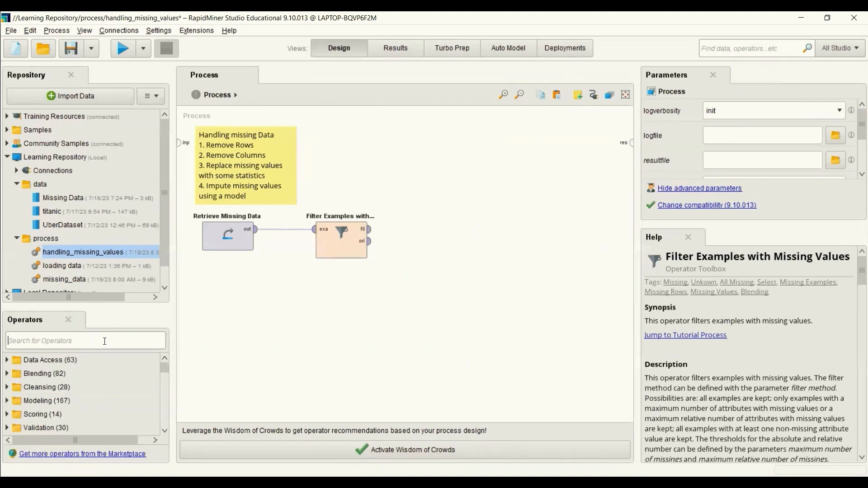
pyautogui.write('filter attribute with')
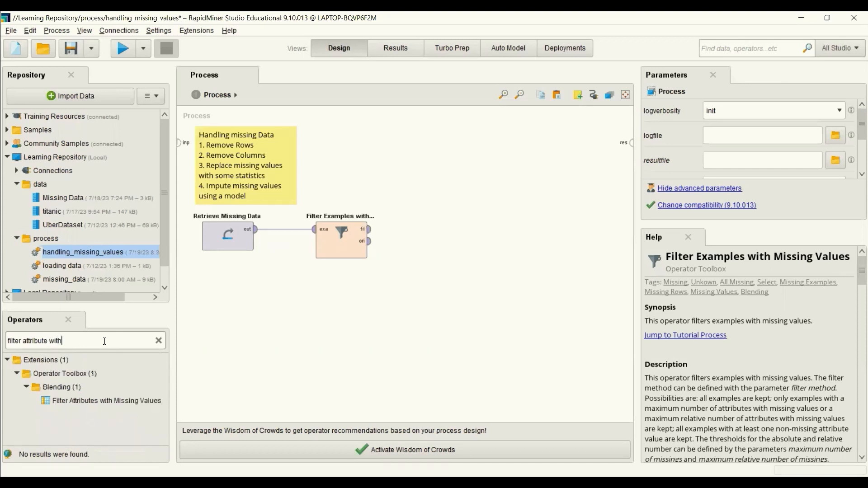
pyautogui.moveTo(97, 400); pyautogui.dragTo(366, 162)
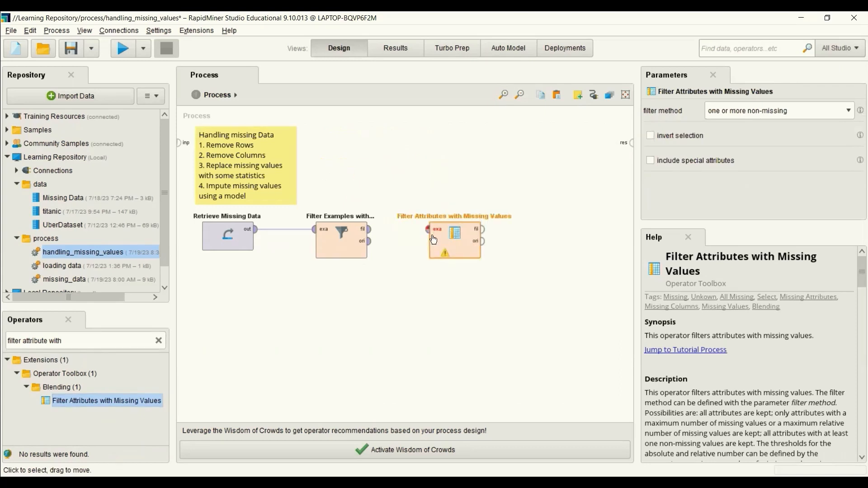
# Step: Connect the Filter Examples output to the Filter Attributes with Missing Values input
pyautogui.click(376, 231)
pyautogui.click(427, 229)
pyautogui.click(451, 242)
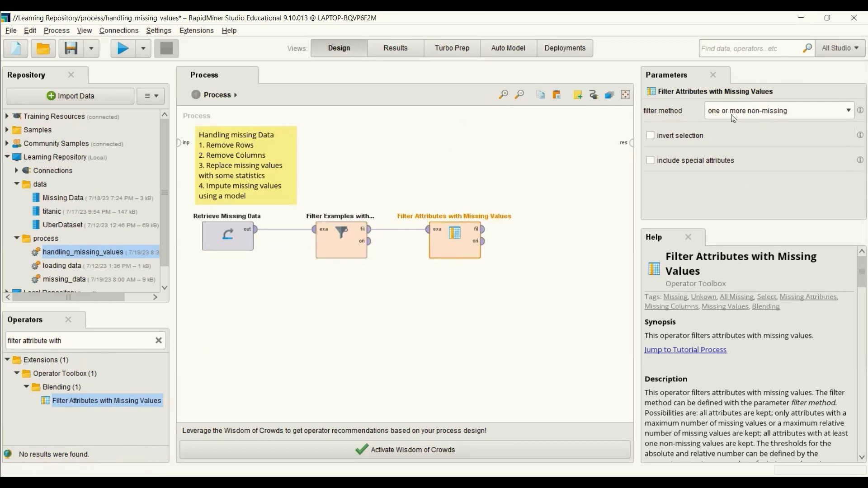
# Step: Set the filter method to maximum relative number missing with a maximum relative number of missings of 0.5
pyautogui.click(848, 113)
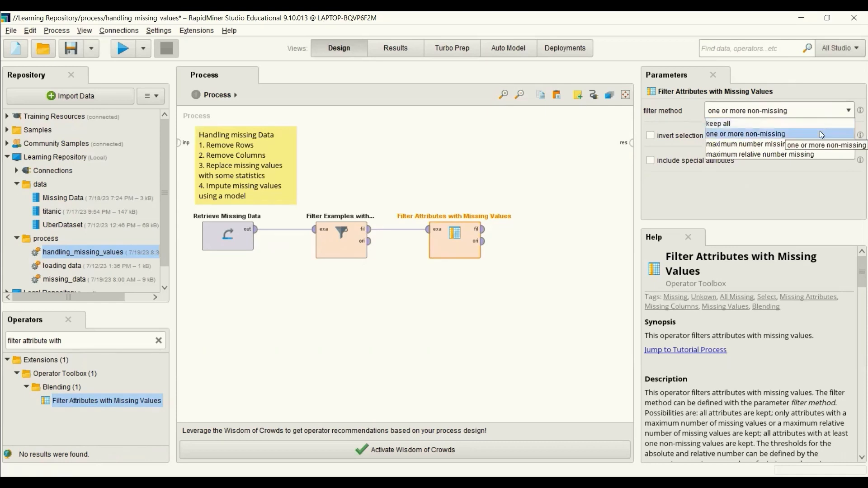
pyautogui.click(739, 154)
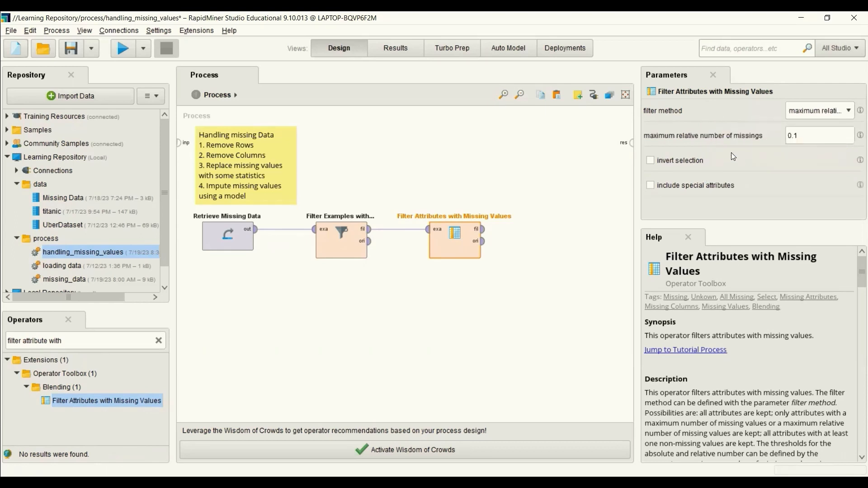
pyautogui.click(803, 136)
pyautogui.press('BackSpace')
pyautogui.write('5')
pyautogui.click(522, 250)
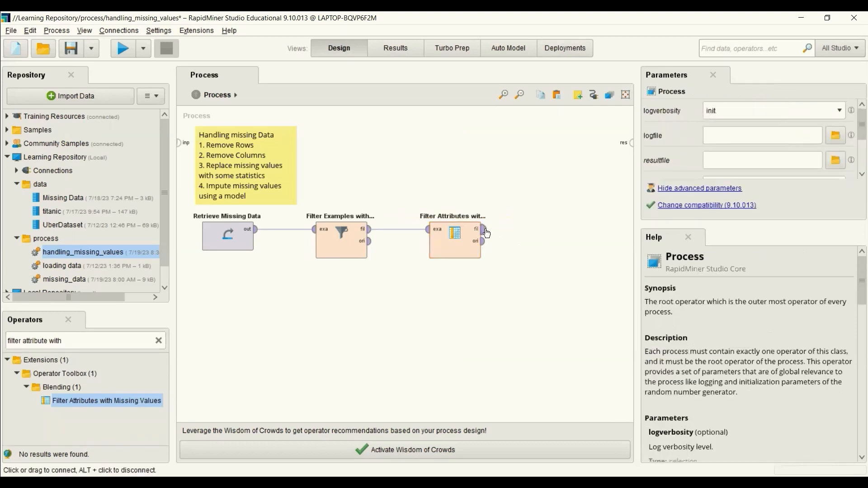
# Step: Connect the Filter Attributes with Missing Values output to the result port
pyautogui.click(483, 229)
pyautogui.click(631, 143)
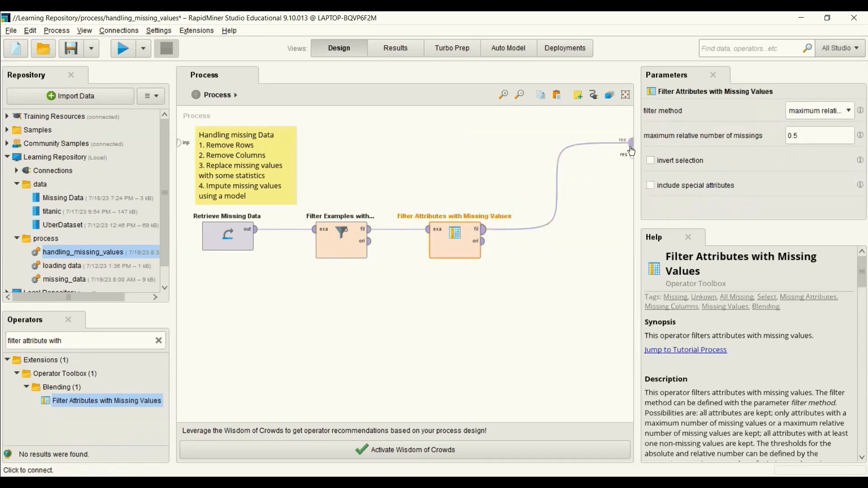
# Step: Run the process to view the filtered example set and save the process
pyautogui.click(118, 48)
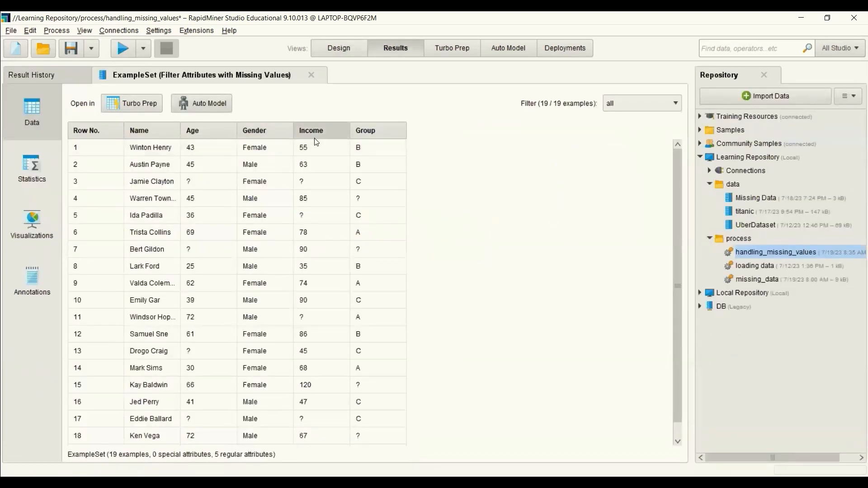
pyautogui.moveTo(325, 136)
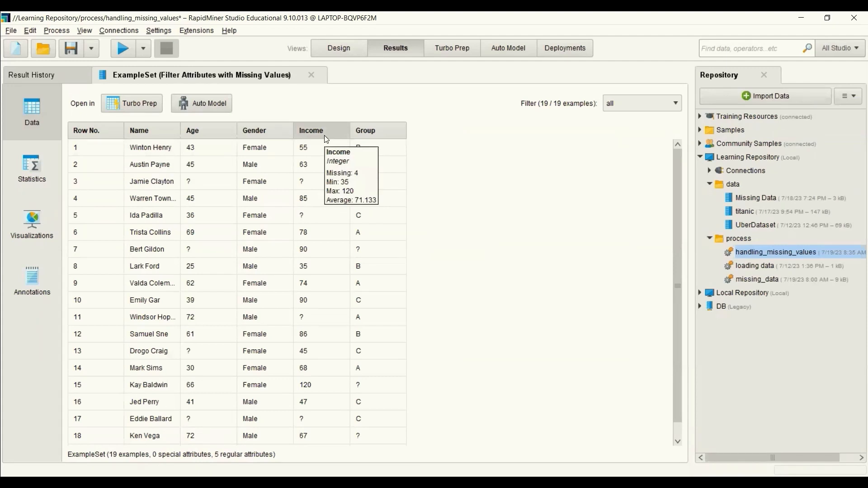
pyautogui.hotkey('ctrl', 's')
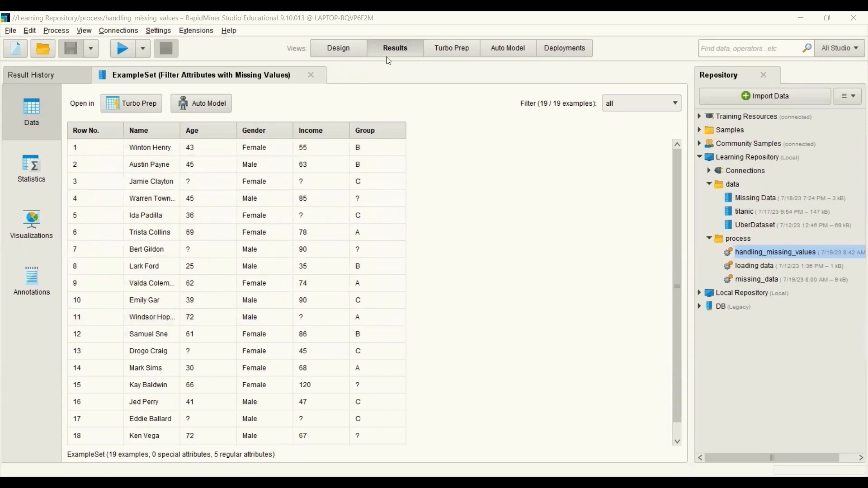
# Step: Add a Replace Missing Values operator to the process and place it after the Filter Attributes with Missing Values operator
pyautogui.click(345, 50)
pyautogui.click(557, 187)
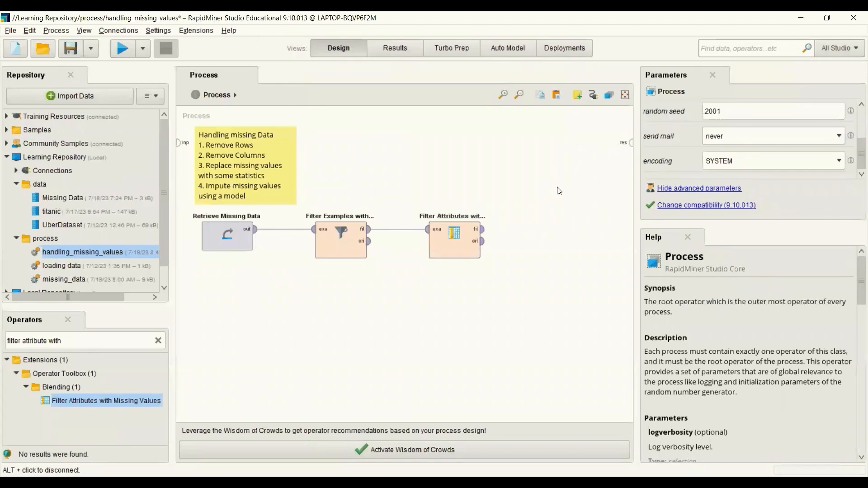
pyautogui.click(158, 341)
pyautogui.click(118, 345)
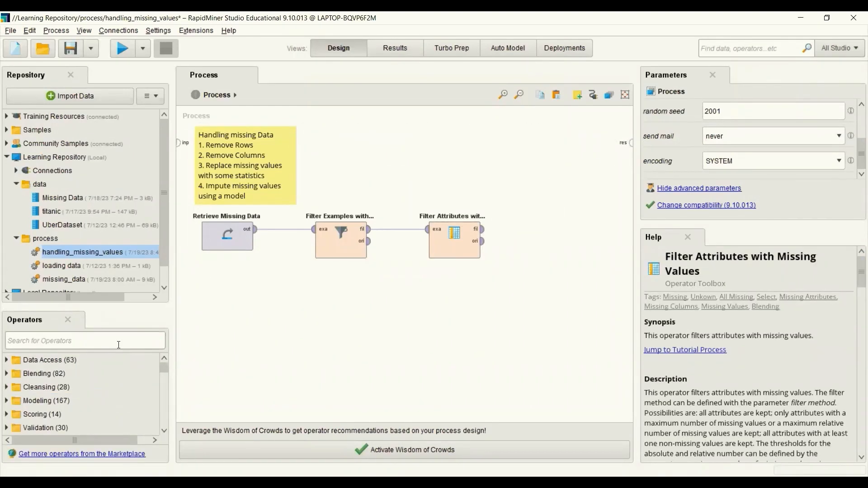
pyautogui.write('re')
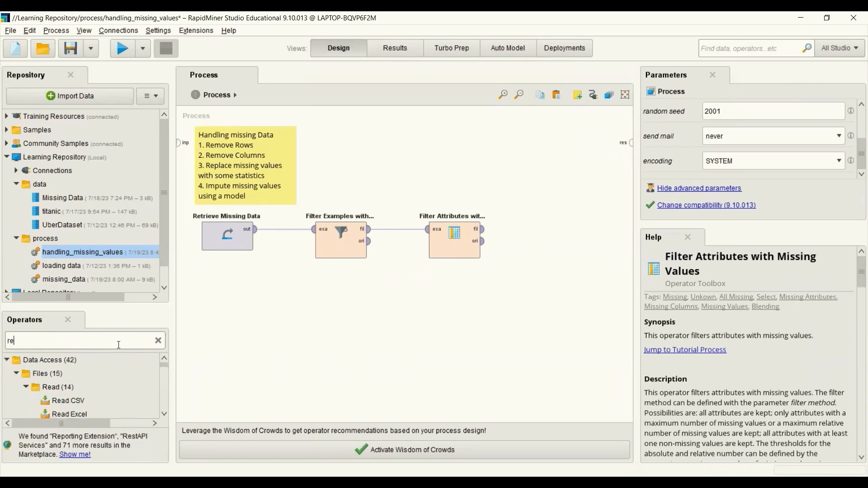
pyautogui.write('place')
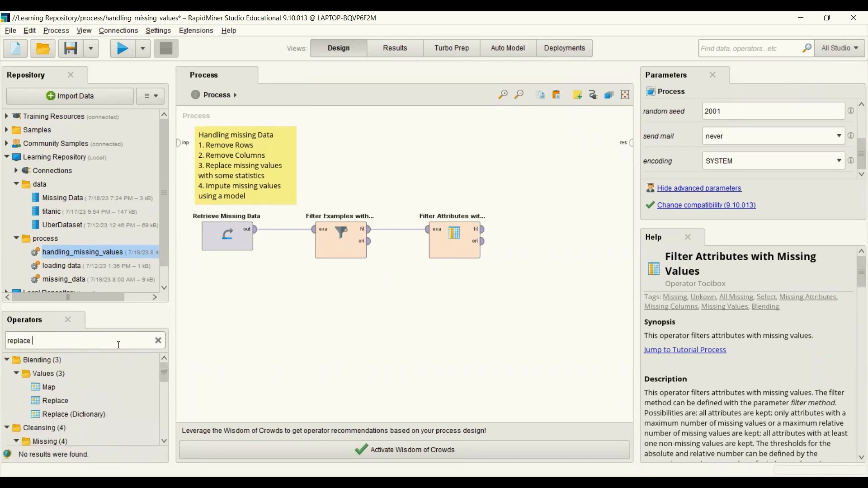
pyautogui.write(' miss')
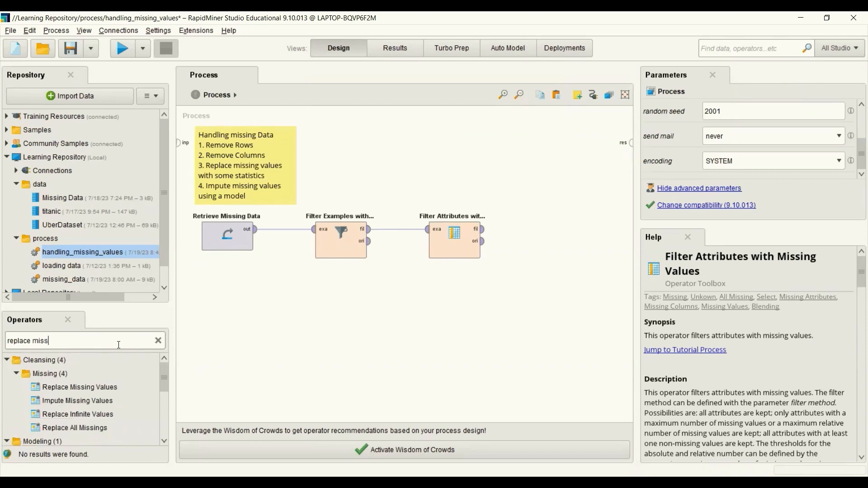
pyautogui.moveTo(106, 387); pyautogui.dragTo(107, 385)
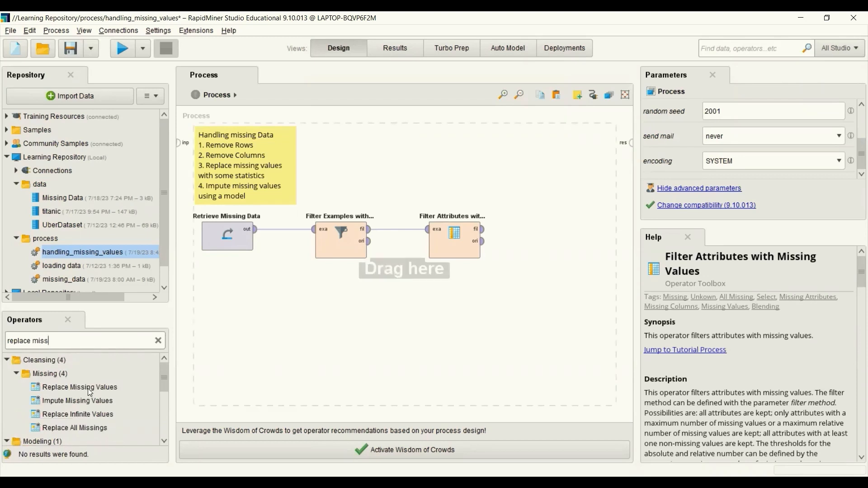
pyautogui.doubleClick(88, 388)
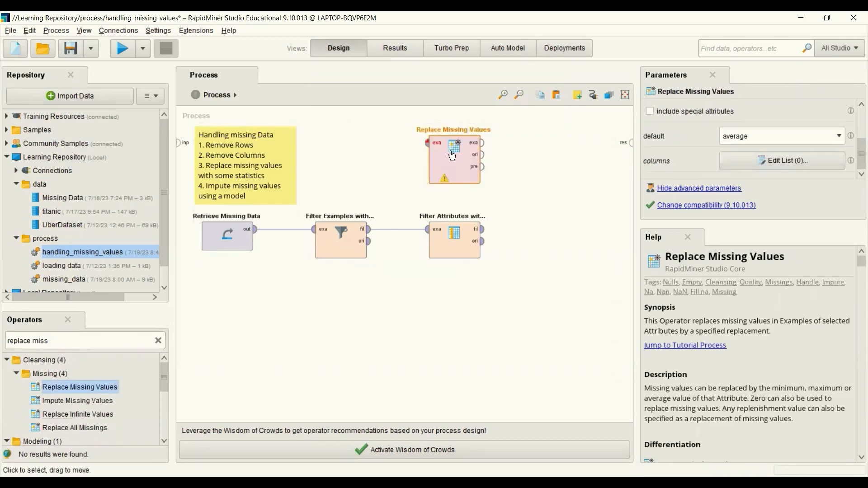
pyautogui.moveTo(454, 158); pyautogui.dragTo(533, 216)
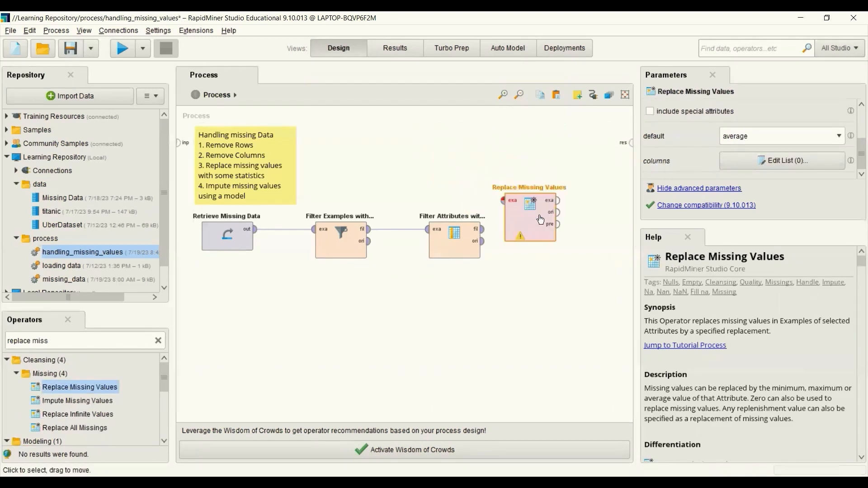
# Step: Connect the Filter Attributes output to the Replace Missing Values input and its example output to the result port
pyautogui.click(483, 229)
pyautogui.click(503, 200)
pyautogui.moveTo(525, 215); pyautogui.dragTo(525, 243)
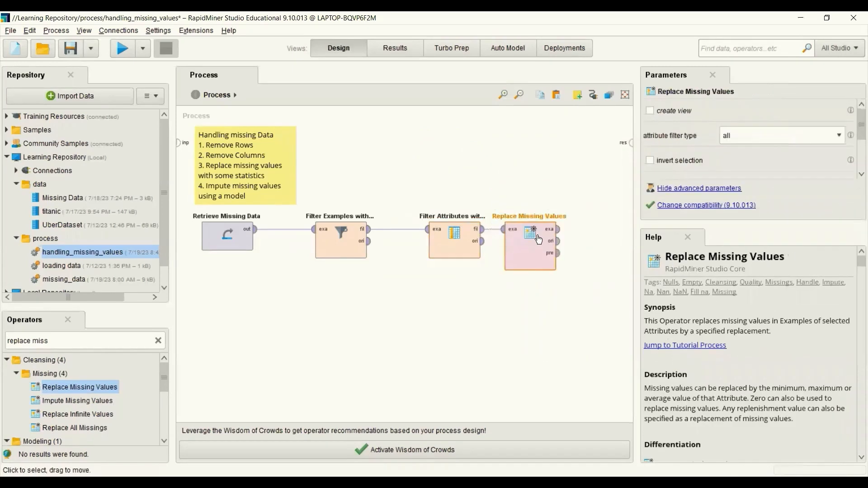
pyautogui.click(561, 229)
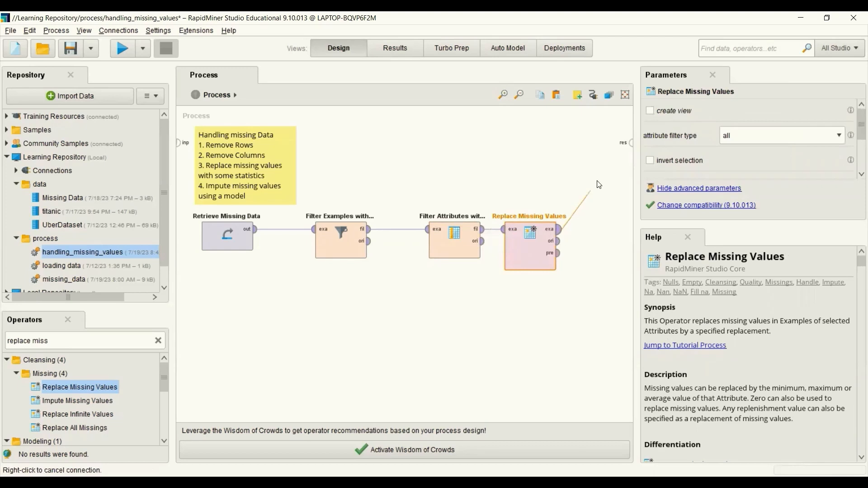
pyautogui.click(630, 144)
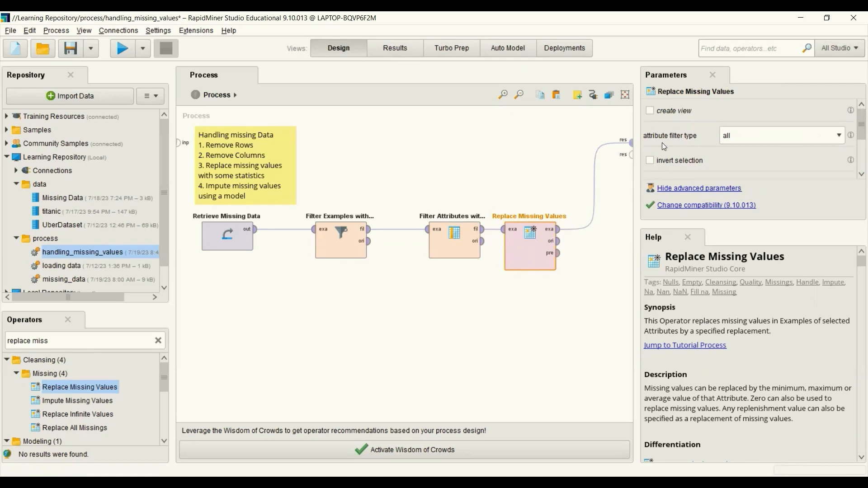
# Step: Set Replace Missing Values' attribute filter type to subset and select the Age and Income attributes
pyautogui.click(840, 137)
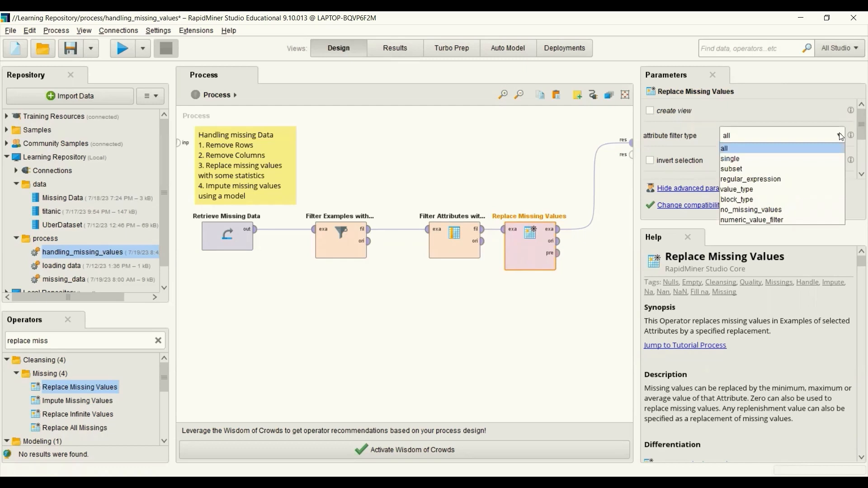
pyautogui.click(776, 169)
pyautogui.click(796, 162)
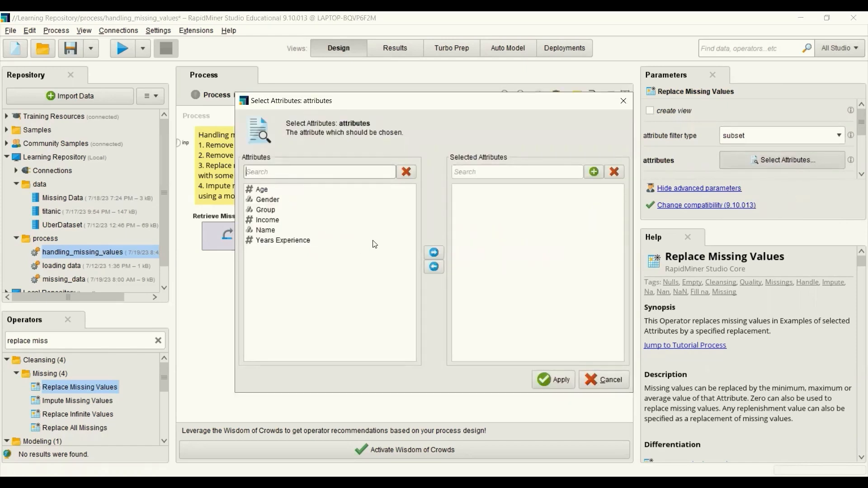
pyautogui.click(262, 189)
pyautogui.click(434, 252)
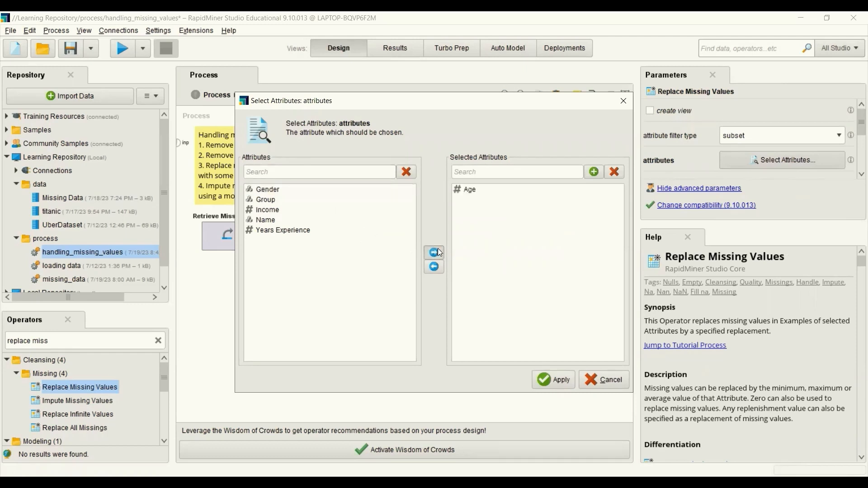
pyautogui.click(267, 210)
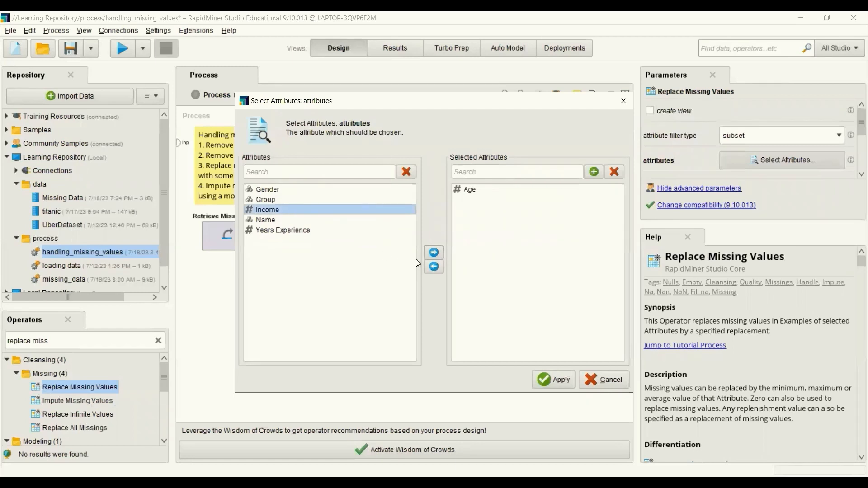
pyautogui.click(432, 253)
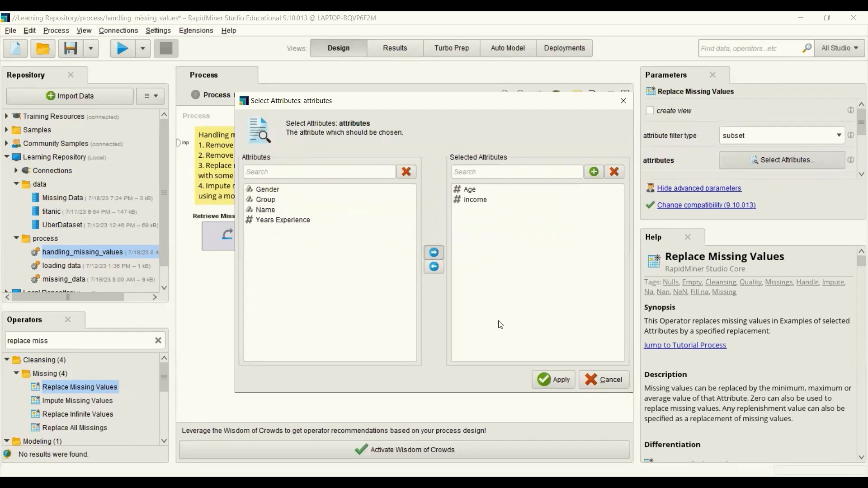
pyautogui.click(560, 382)
# Step: Set the default replacement for missing values to average
pyautogui.moveTo(856, 128); pyautogui.dragTo(855, 158)
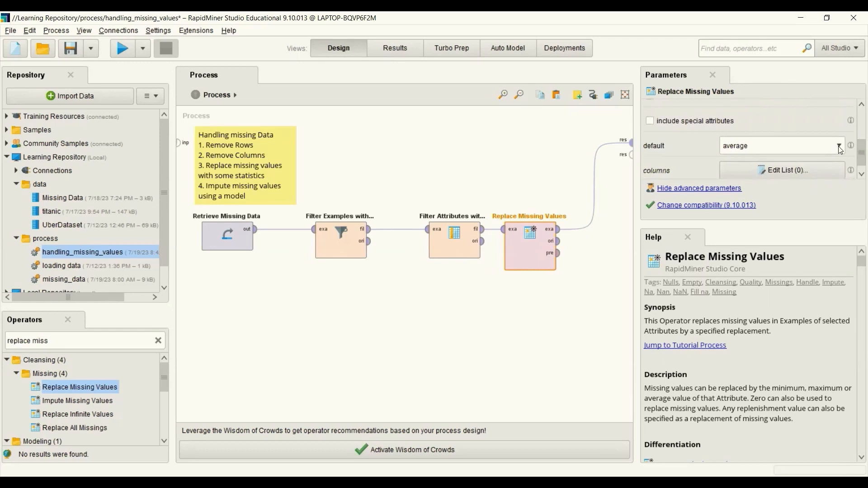
pyautogui.click(840, 146)
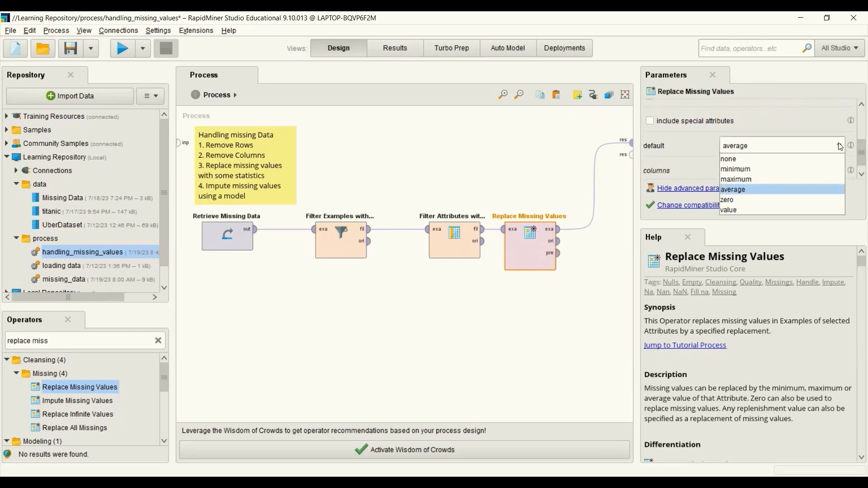
pyautogui.click(779, 193)
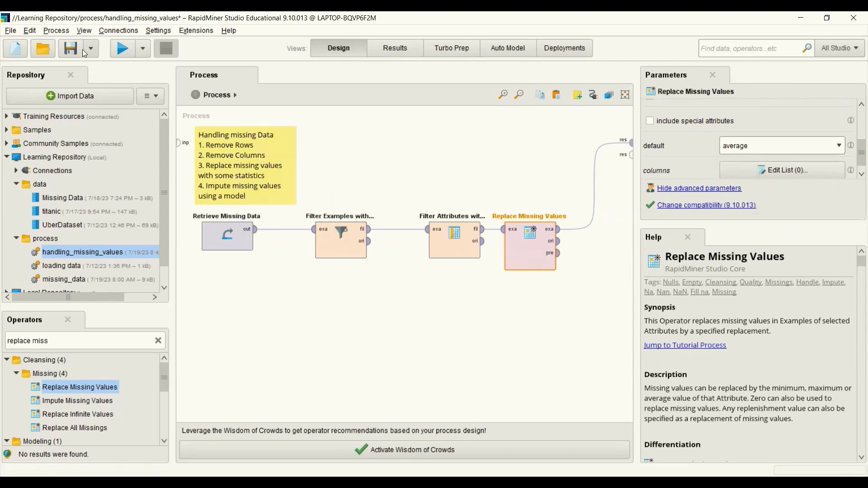
# Step: Run the process to view the replaced example set and save the process
pyautogui.click(119, 51)
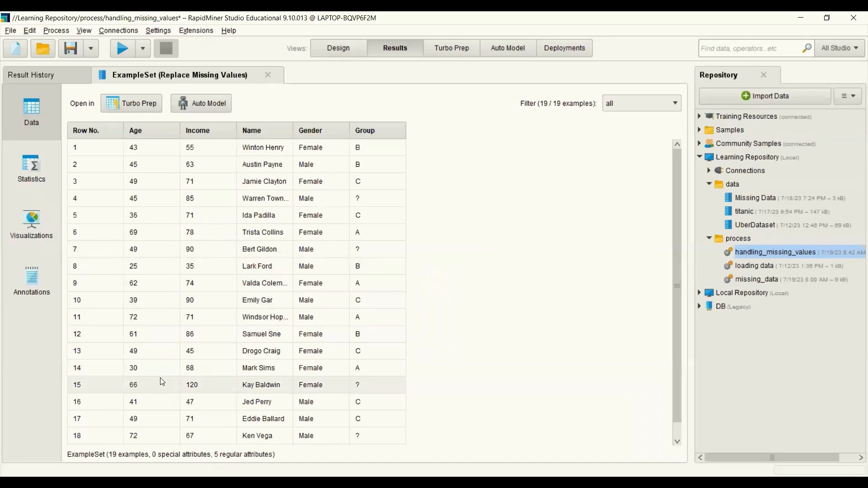
pyautogui.hotkey('ctrl', 's')
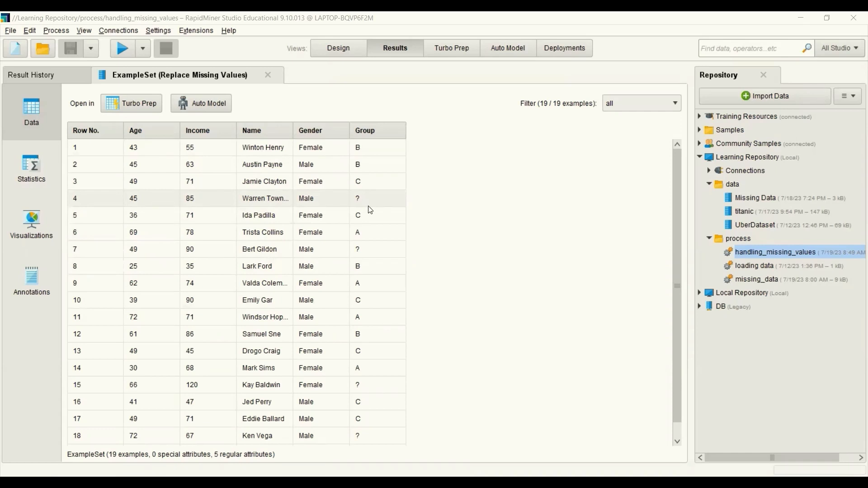
# Step: Insert an Impute Missing Values operator after Replace Missing Values and connect its output to the result port
pyautogui.click(340, 47)
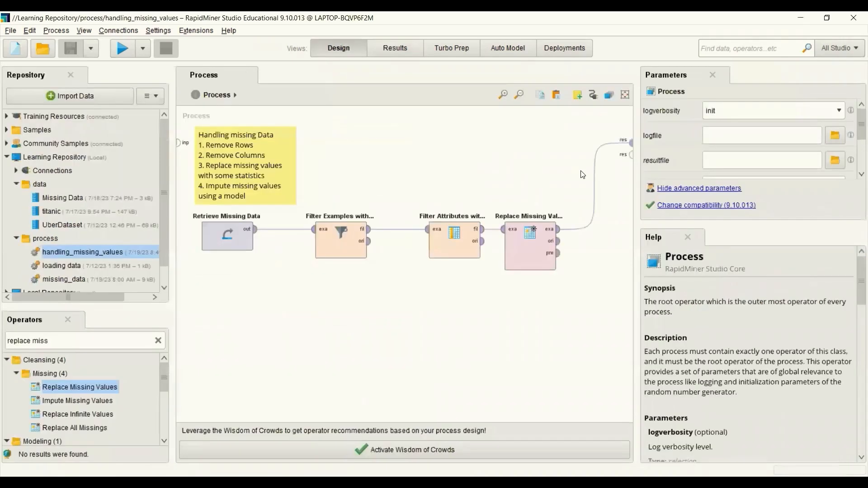
pyautogui.click(595, 185)
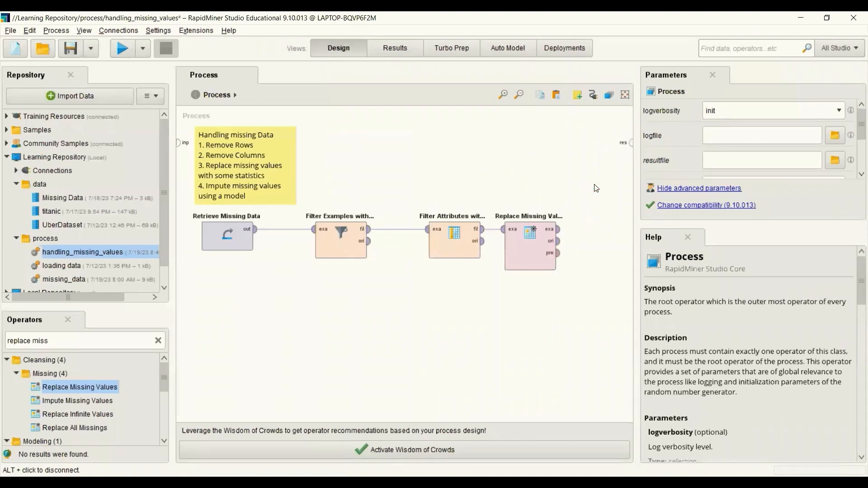
pyautogui.click(159, 342)
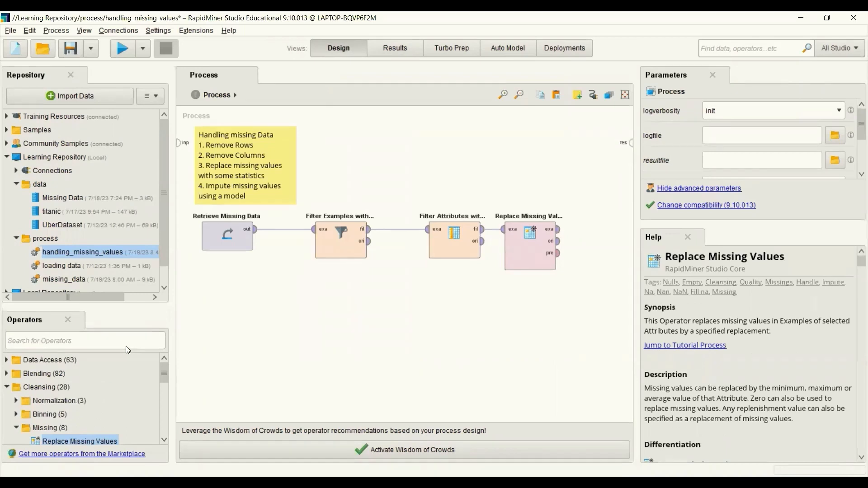
pyautogui.click(126, 342)
pyautogui.write('imp')
pyautogui.write('ute')
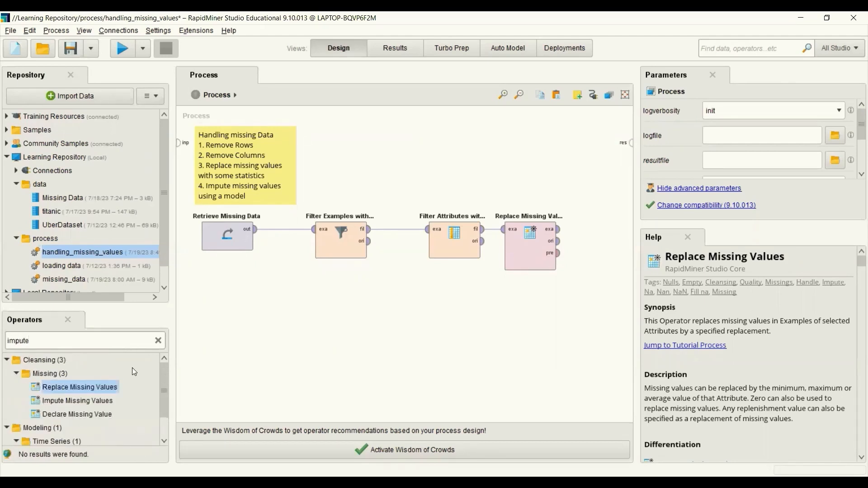
pyautogui.moveTo(100, 401); pyautogui.dragTo(580, 229)
pyautogui.moveTo(497, 419); pyautogui.dragTo(527, 418)
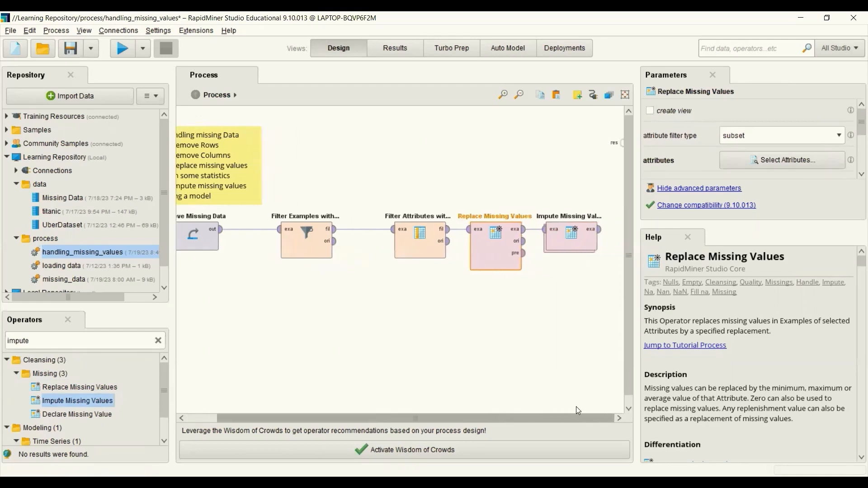
pyautogui.moveTo(600, 230); pyautogui.dragTo(622, 142)
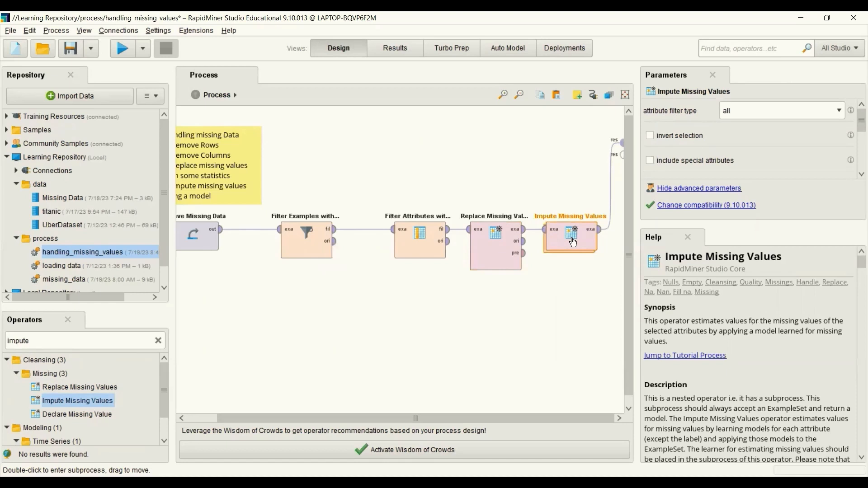
# Step: Open the Impute Missing Values subprocess and add a k-NN operator inside it
pyautogui.doubleClick(572, 243)
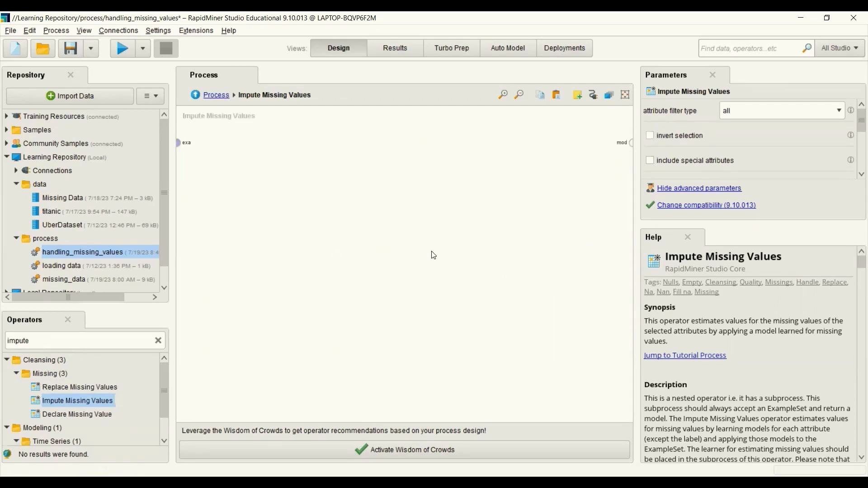
pyautogui.click(158, 340)
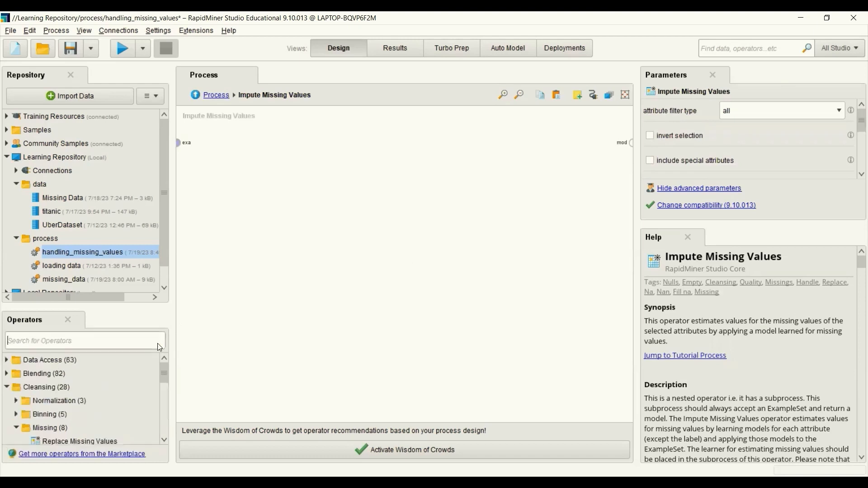
pyautogui.write('knn')
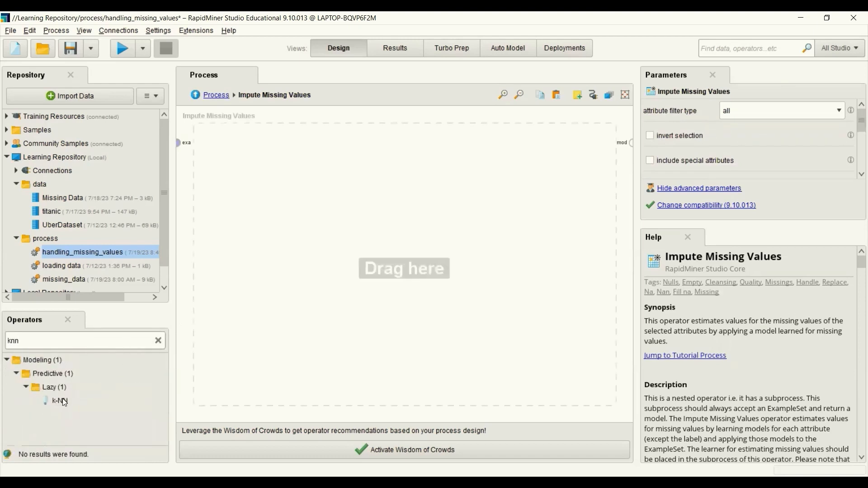
pyautogui.doubleClick(60, 399)
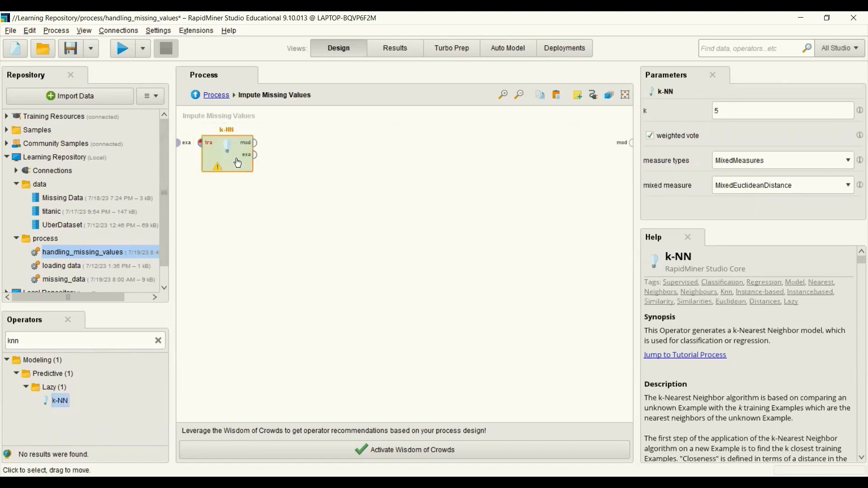
pyautogui.moveTo(228, 159); pyautogui.dragTo(342, 159)
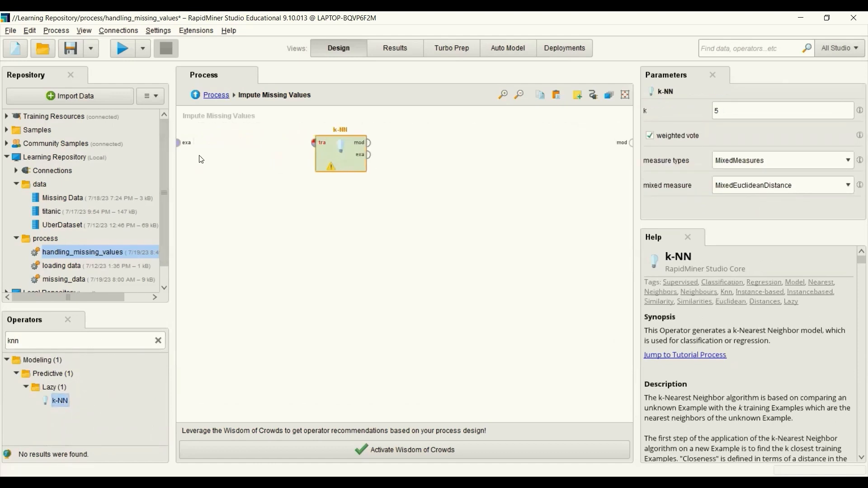
# Step: Connect the subprocess example input to k-NN's training port and k-NN's model output to the subprocess model port
pyautogui.click(180, 143)
pyautogui.click(311, 143)
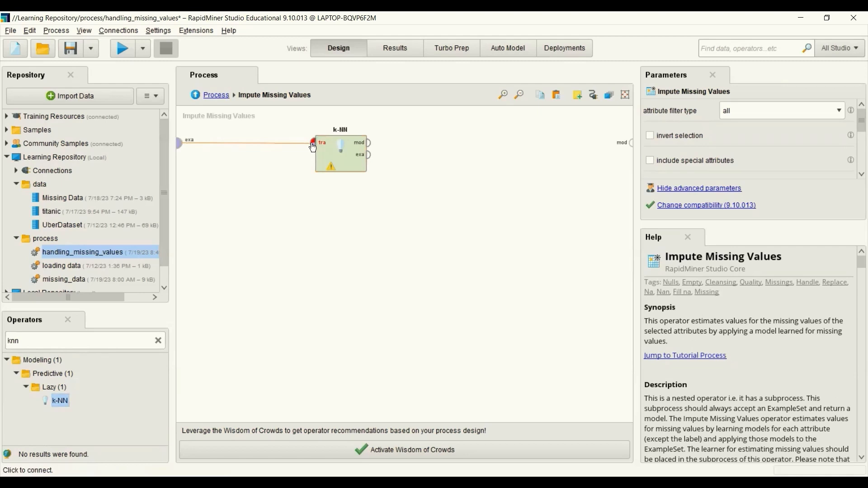
pyautogui.click(369, 143)
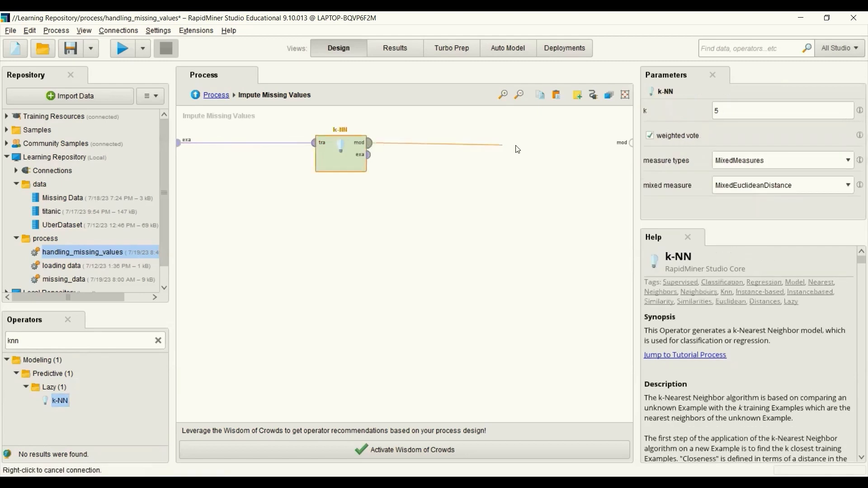
pyautogui.click(630, 143)
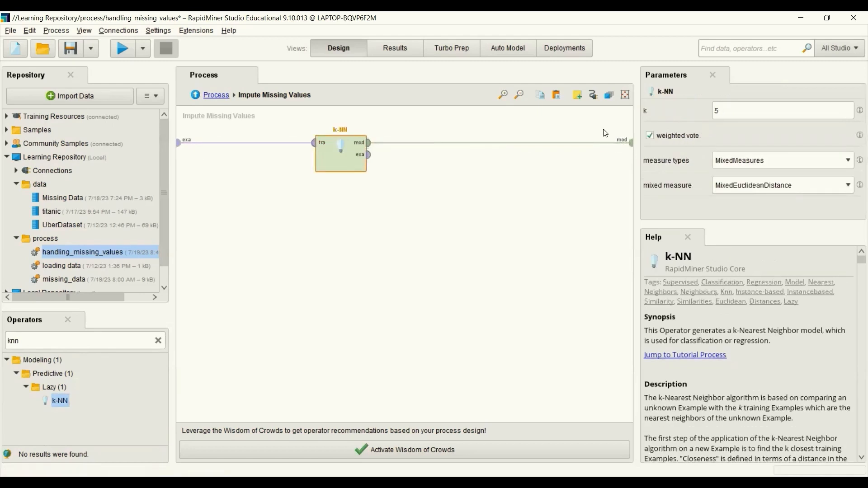
# Step: Edit the k value of the k-NN operator and return to the top-level process
pyautogui.click(721, 110)
pyautogui.press('BackSpace')
pyautogui.click(215, 95)
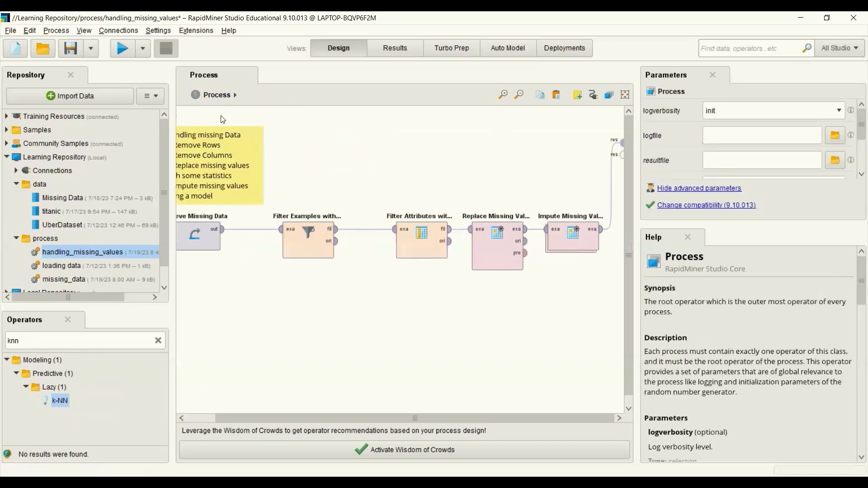
# Step: Set the Impute Missing Values operator's order parameter to number of missing values
pyautogui.click(574, 240)
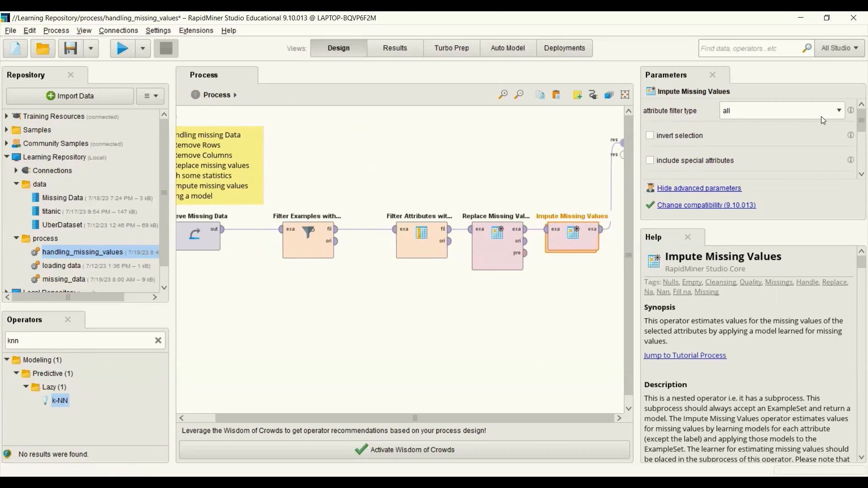
pyautogui.click(839, 111)
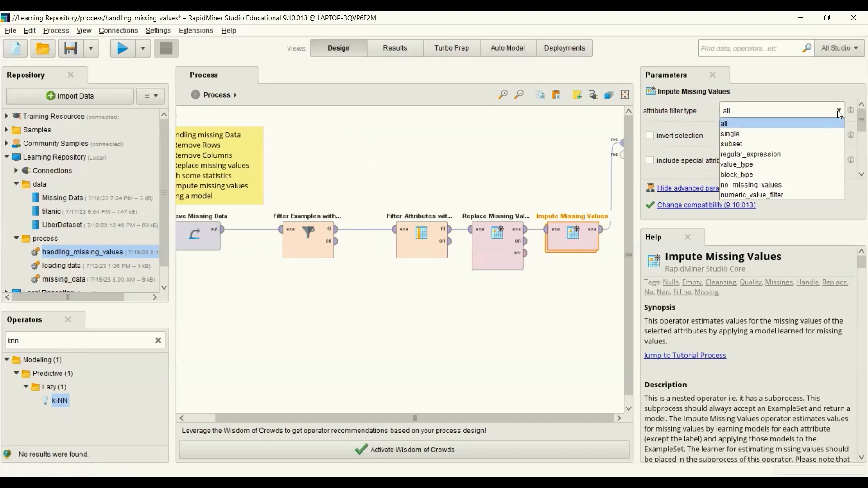
pyautogui.click(837, 110)
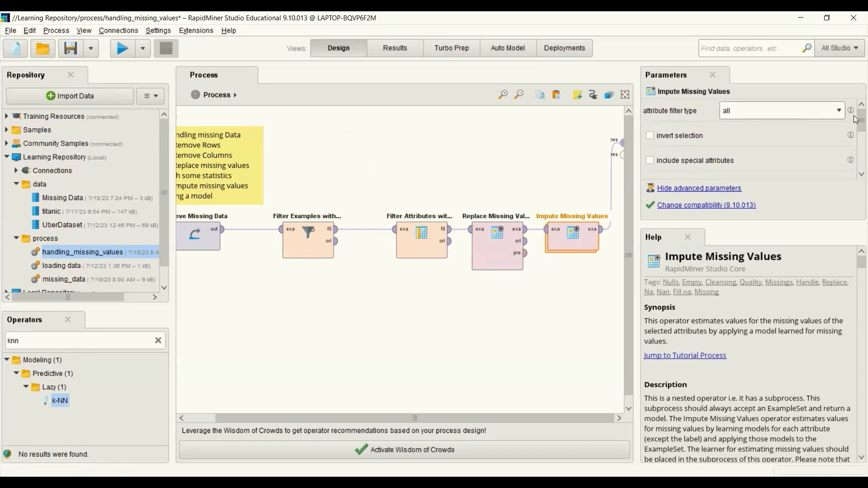
pyautogui.scroll(-1, 856, 125)
pyautogui.scroll(-3, 856, 131)
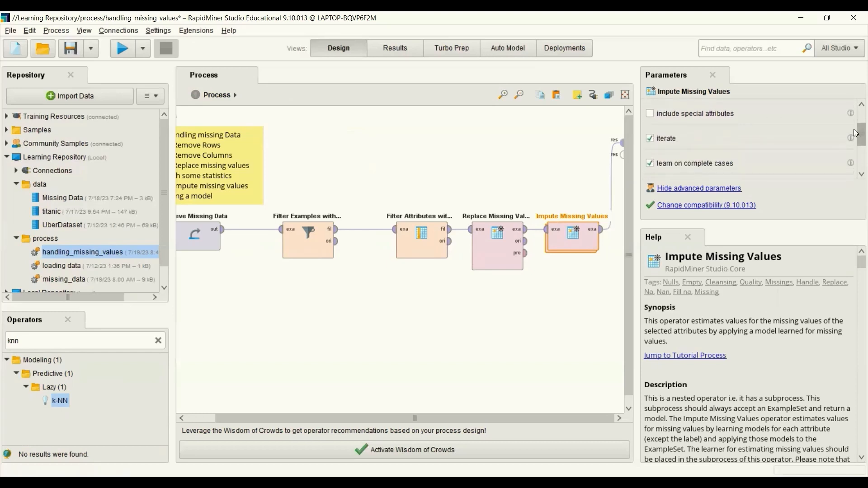
pyautogui.scroll(-1, 855, 144)
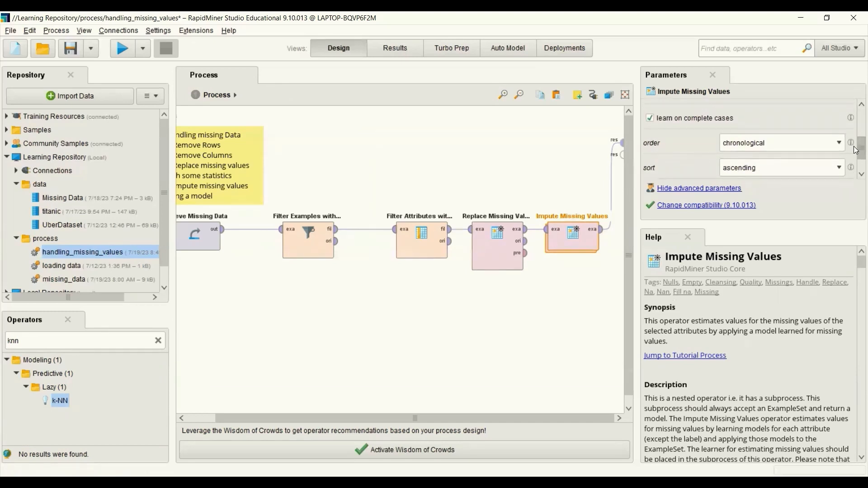
pyautogui.click(834, 143)
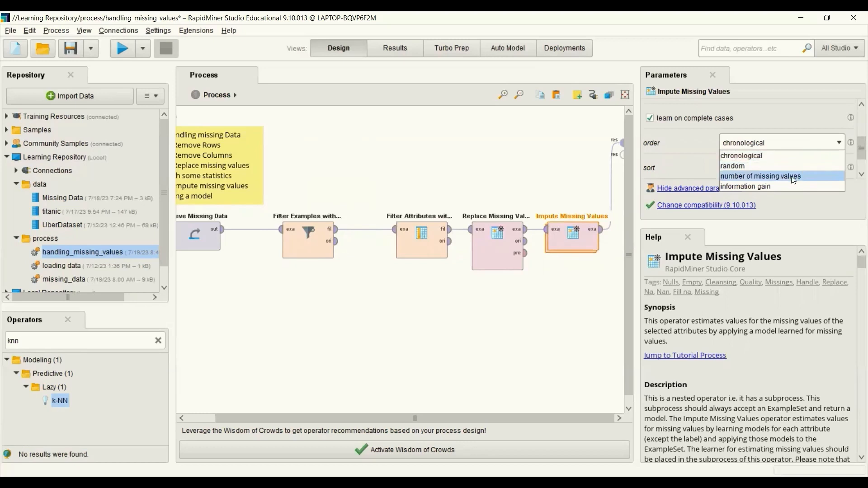
pyautogui.click(771, 176)
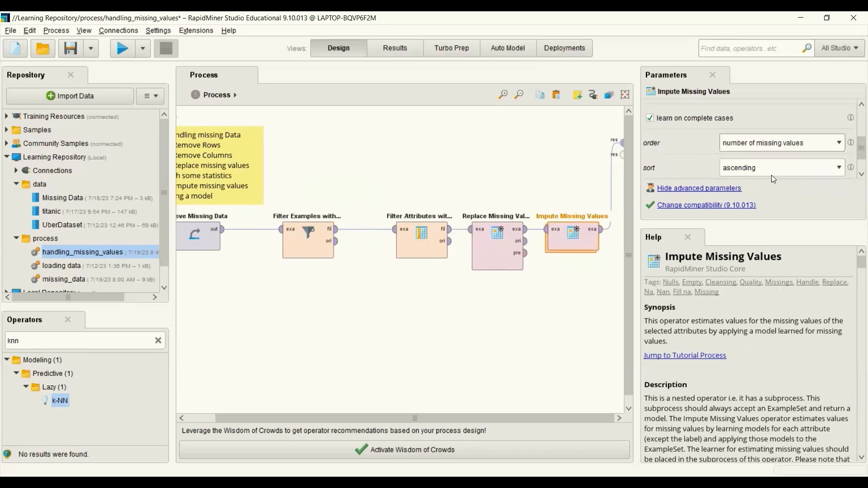
# Step: Run the process and scroll through the imputed example set results
pyautogui.scroll(-1, 854, 149)
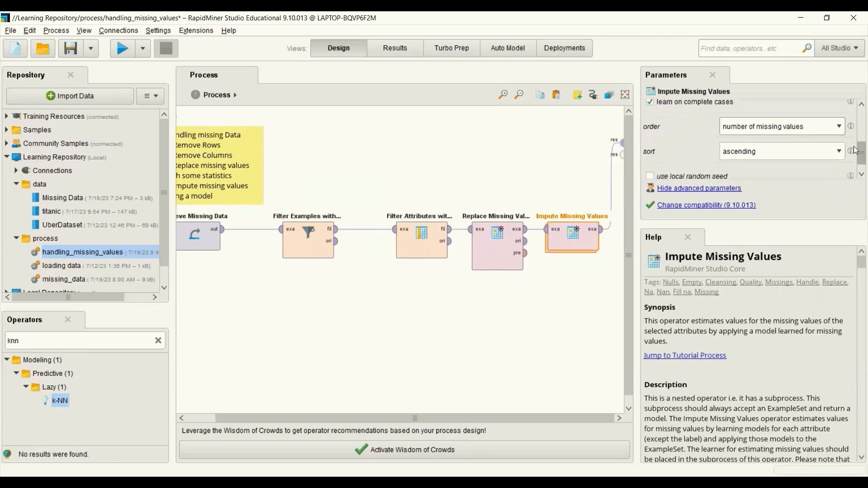
pyautogui.scroll(-1, 855, 152)
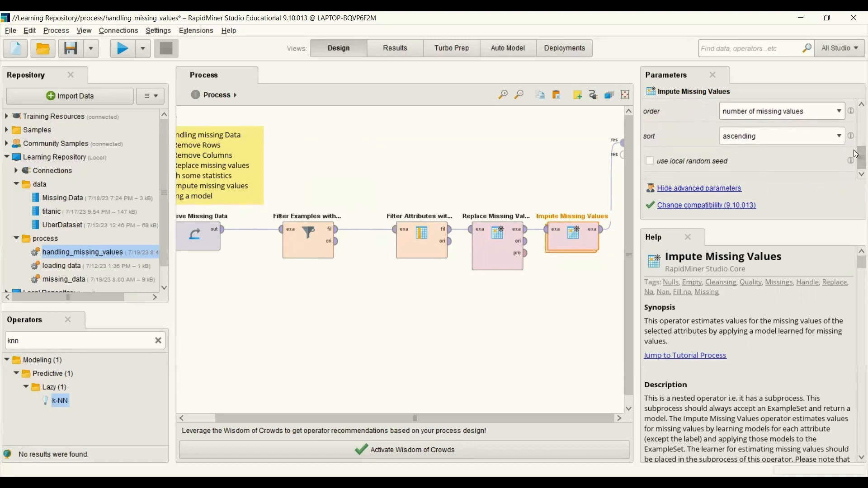
pyautogui.click(414, 313)
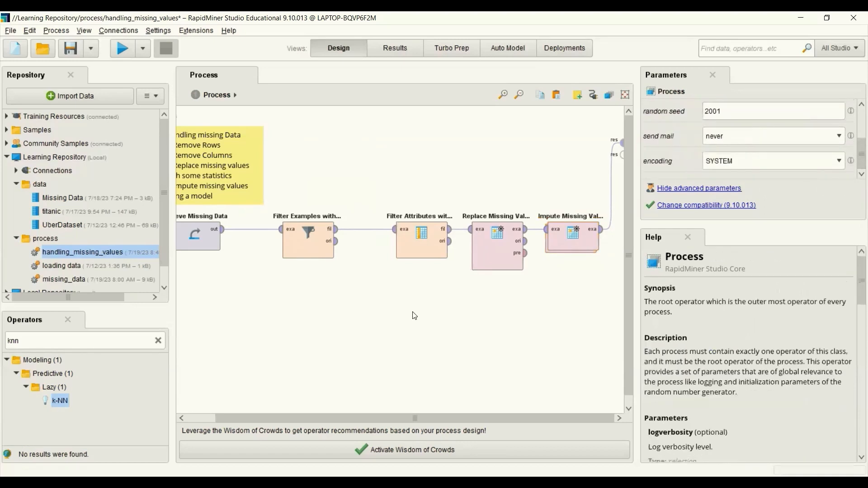
pyautogui.click(123, 48)
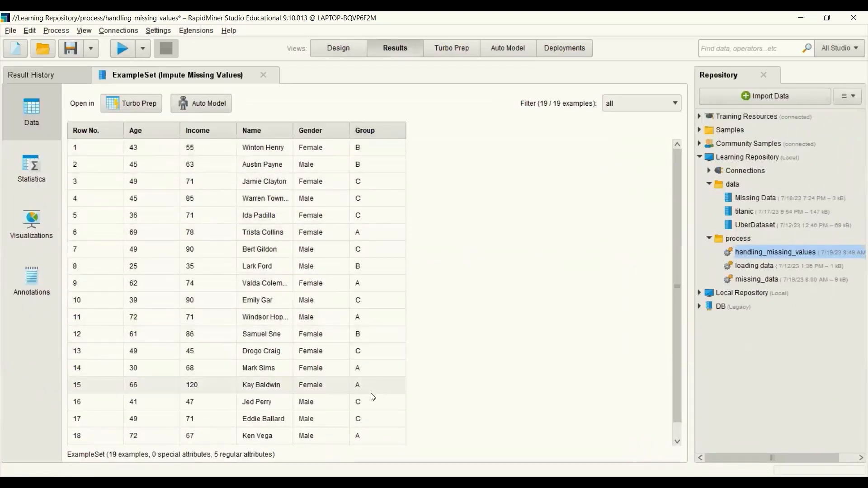
pyautogui.scroll(-1, 676, 210)
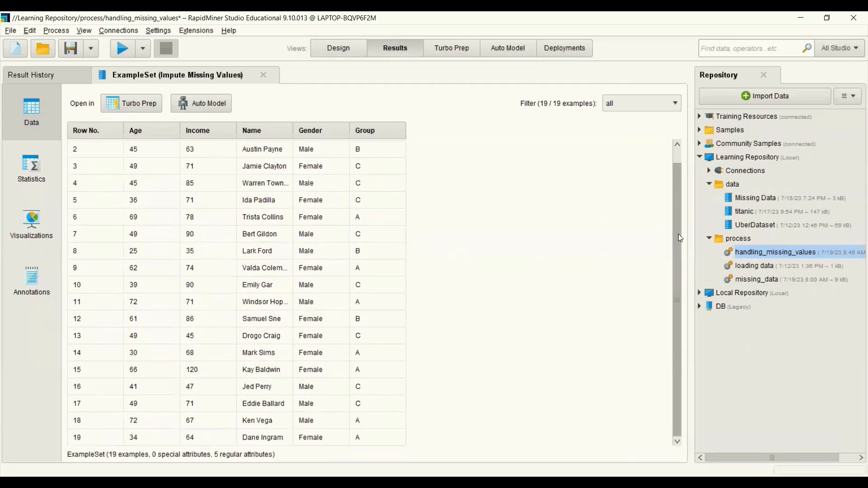